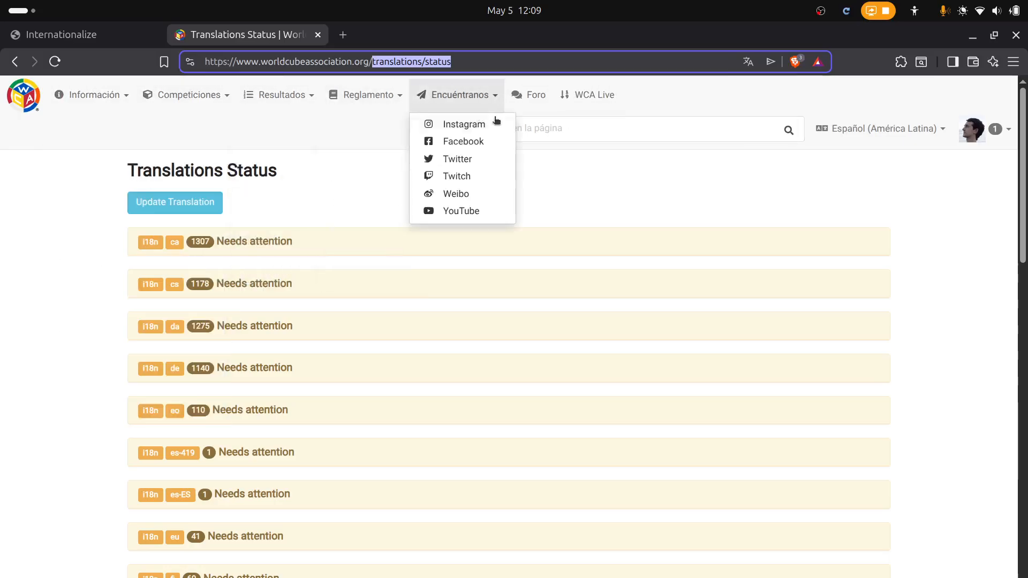
Examine the translations status page address, the status of every listed locale, and the site's available languages
left_click(611, 176)
left_click_drag(316, 64, 397, 63)
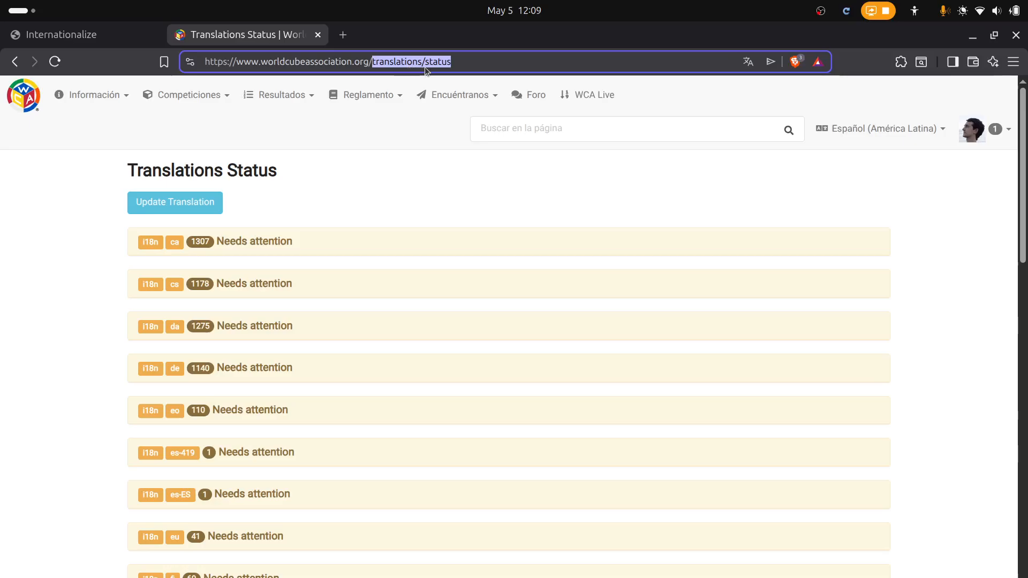
left_click(373, 188)
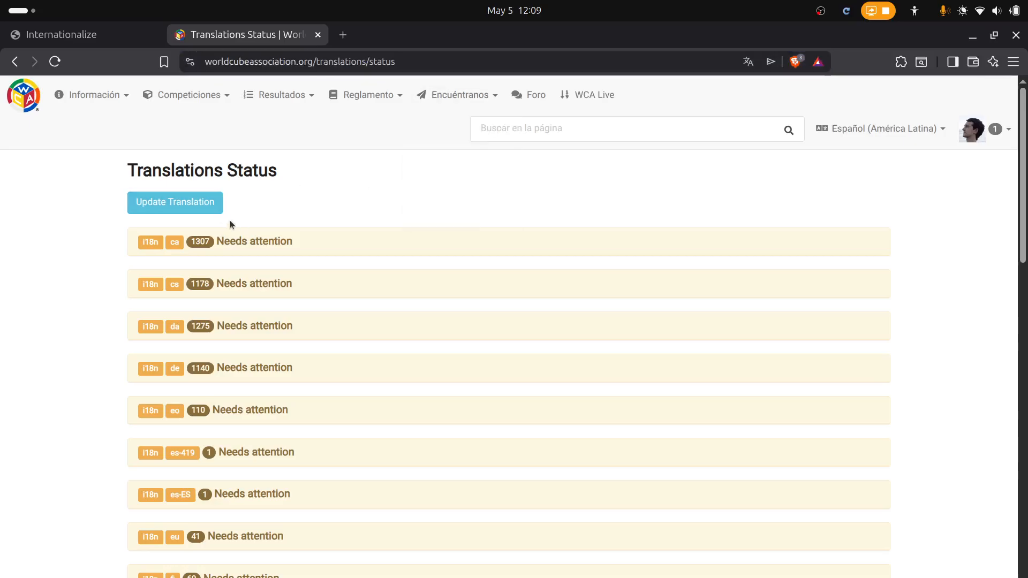
scroll(242, 226, "down", 20)
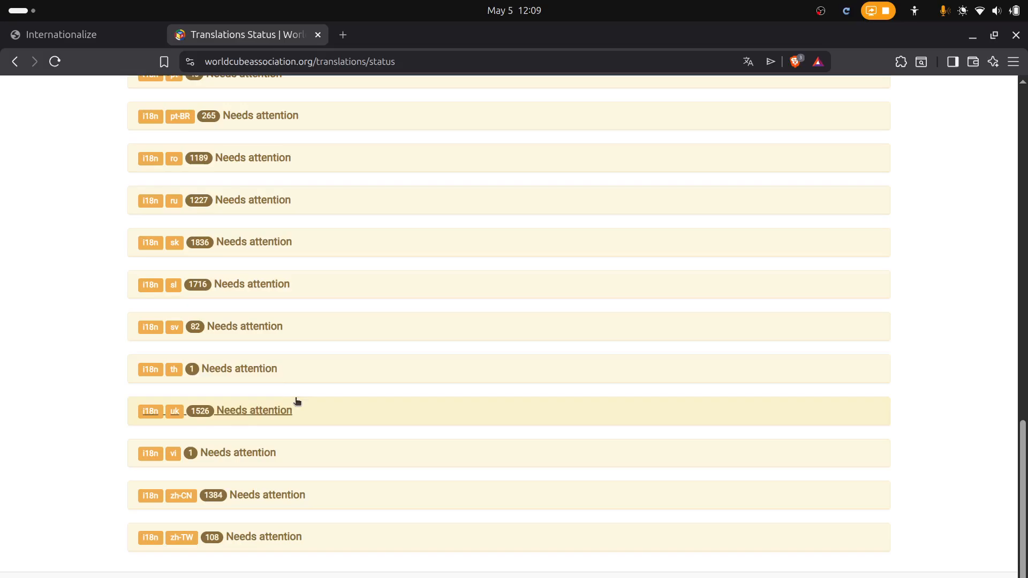
scroll(294, 402, "up", 20)
mouse_move(891, 125)
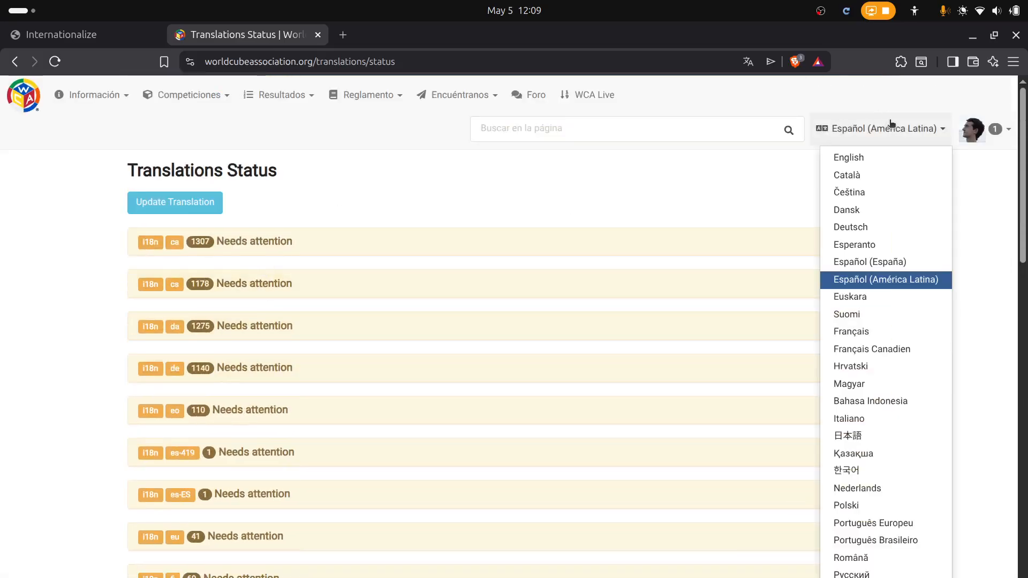
scroll(858, 245, "down", 5)
scroll(858, 248, "up", 5)
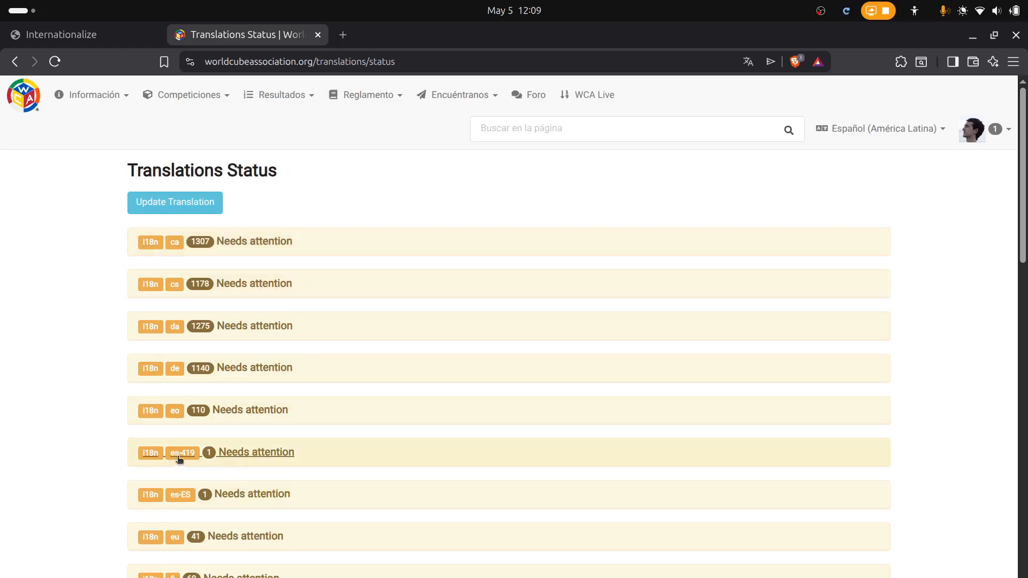
Expand the es-419 entry to check its missing, unused and outdated keys, and collapse it again
left_click(233, 452)
scroll(309, 427, "down", 3)
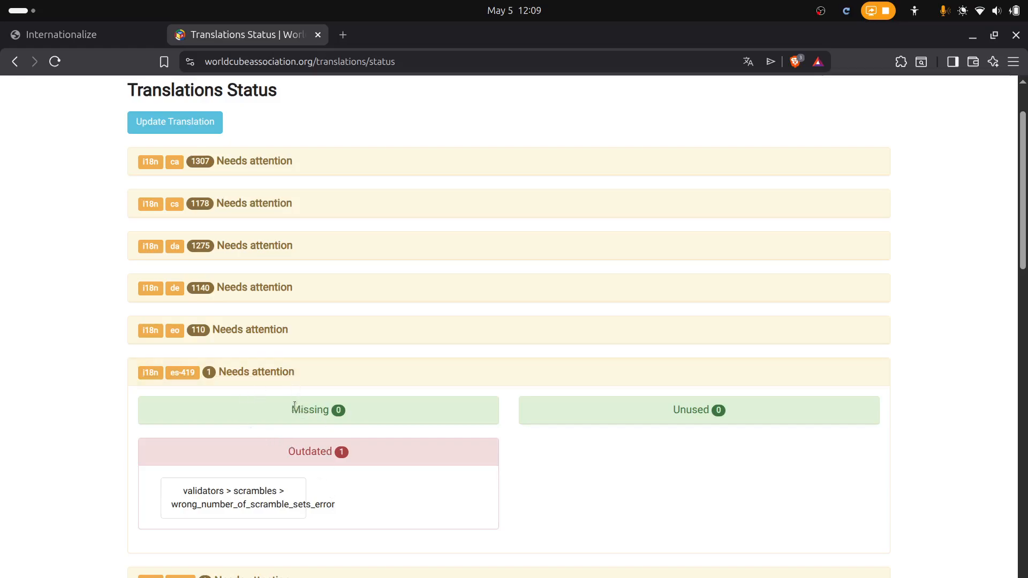
left_click_drag(292, 409, 341, 412)
left_click(694, 410)
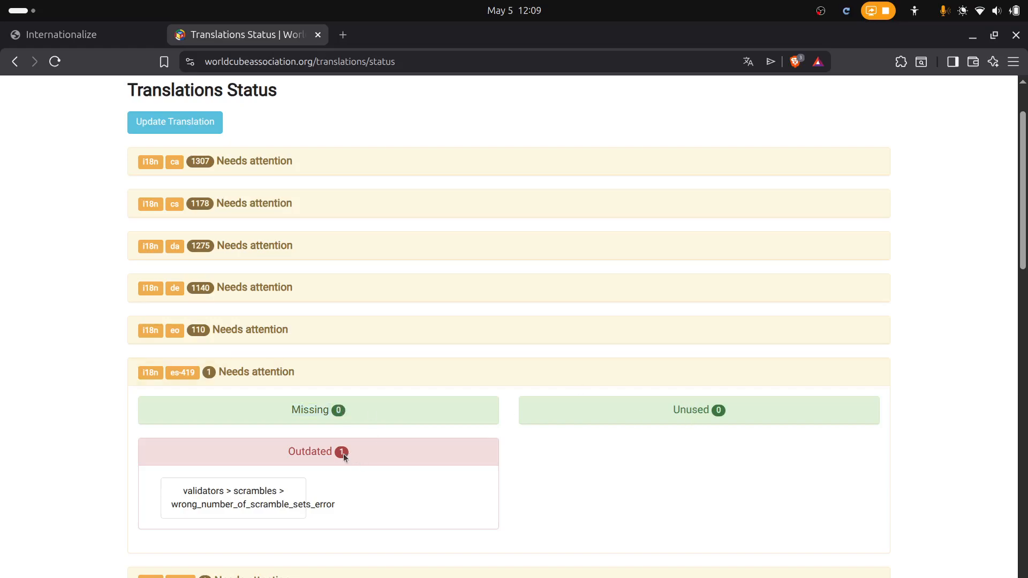
left_click(303, 373)
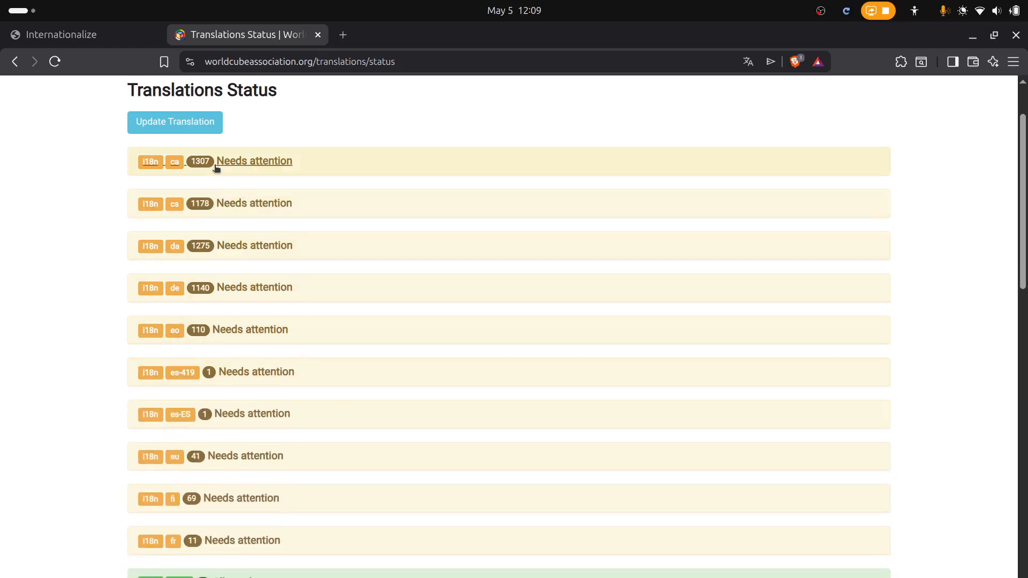
Expand the ca entry, review its missing, unused and outdated translation keys, and collapse it again
left_click(185, 167)
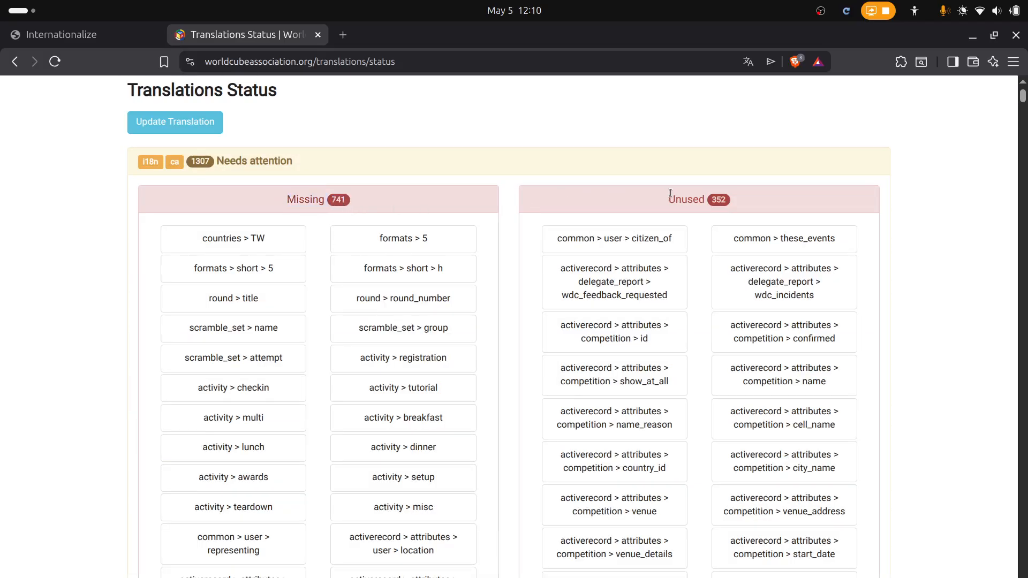
scroll(555, 245, "down", 20)
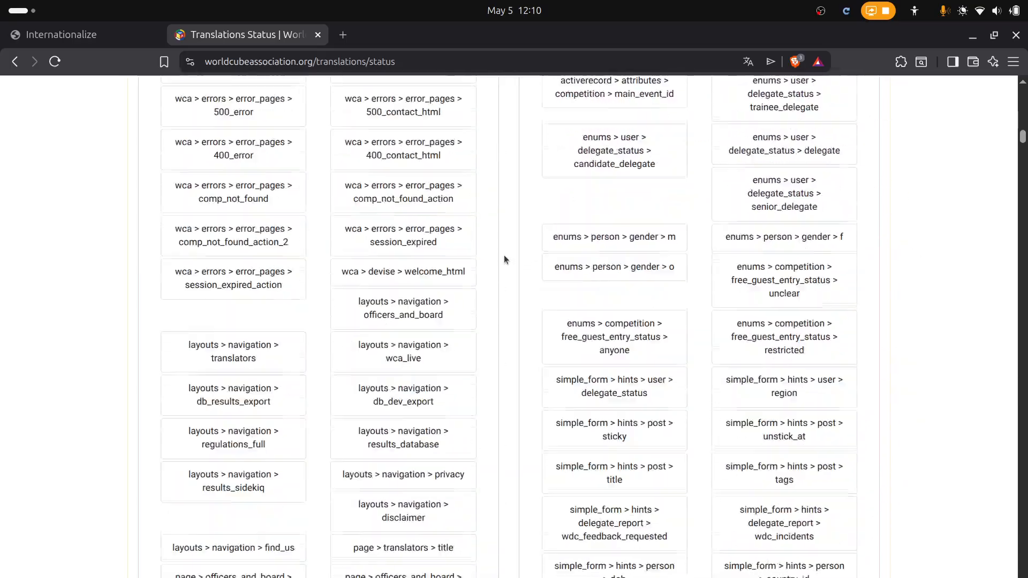
scroll(490, 258, "down", 20)
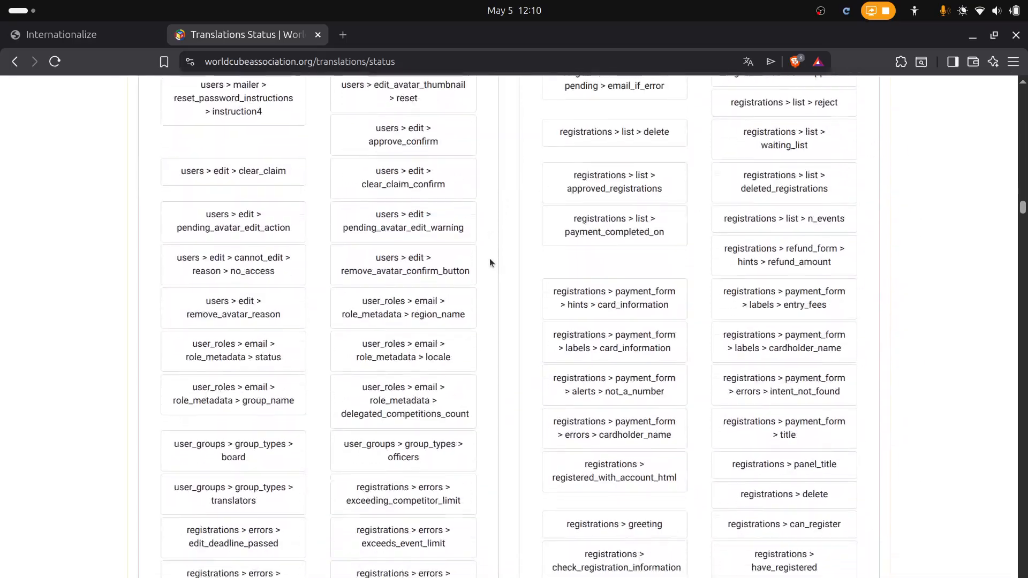
scroll(489, 263, "down", 20)
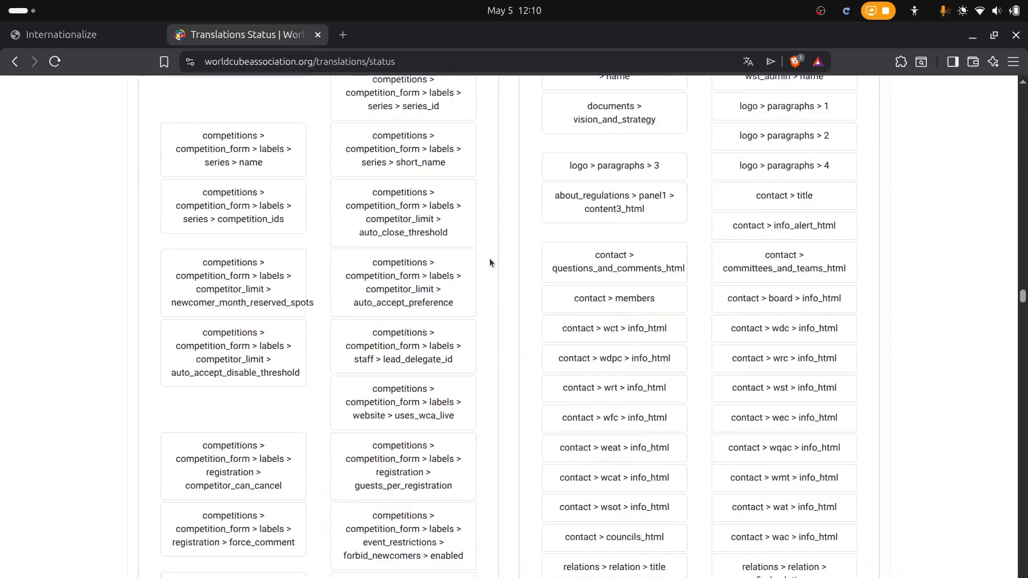
scroll(490, 258, "down", 10)
scroll(489, 258, "up", 20)
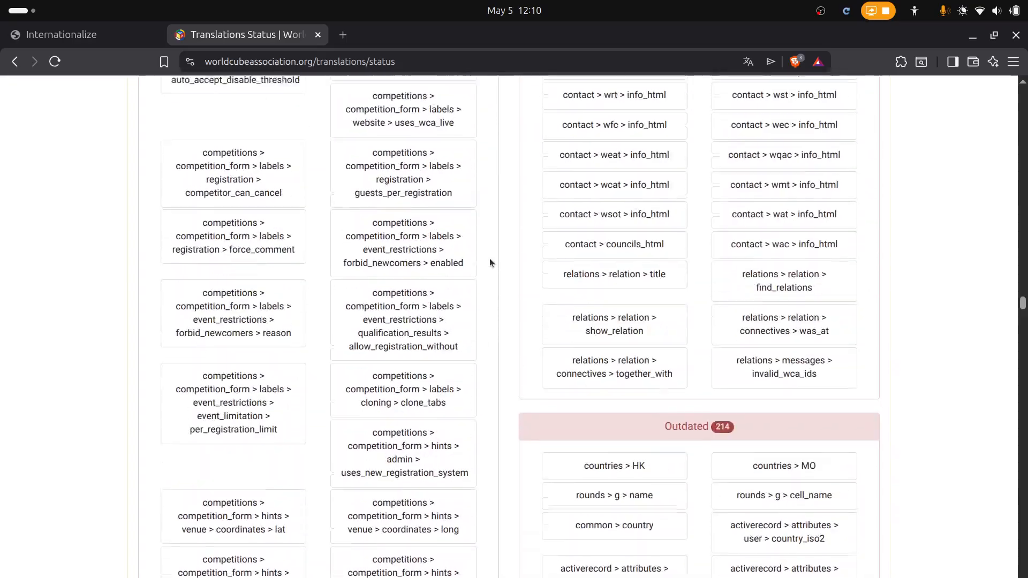
scroll(635, 255, "down", 20)
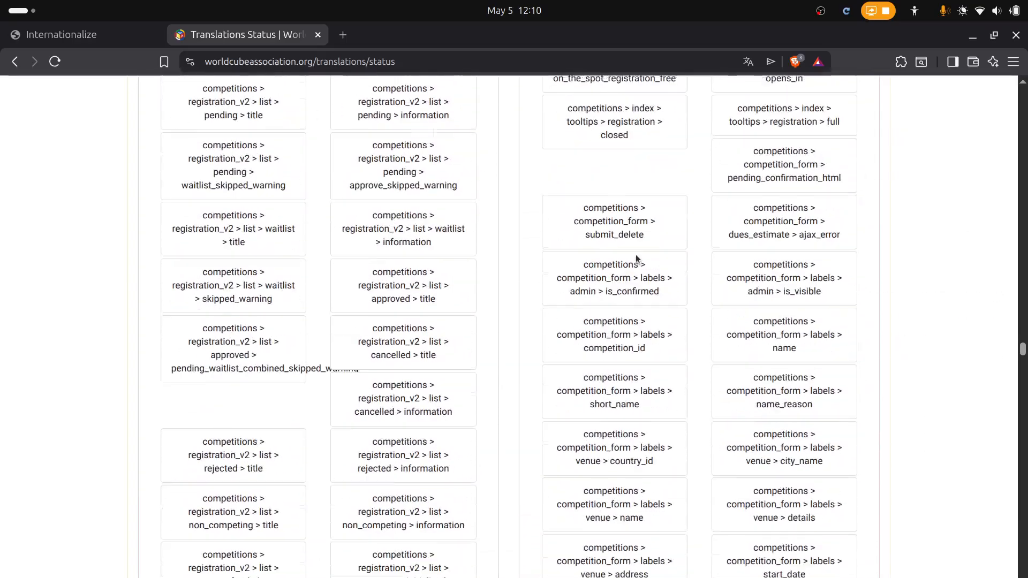
scroll(636, 258, "down", 5)
scroll(636, 258, "up", 20)
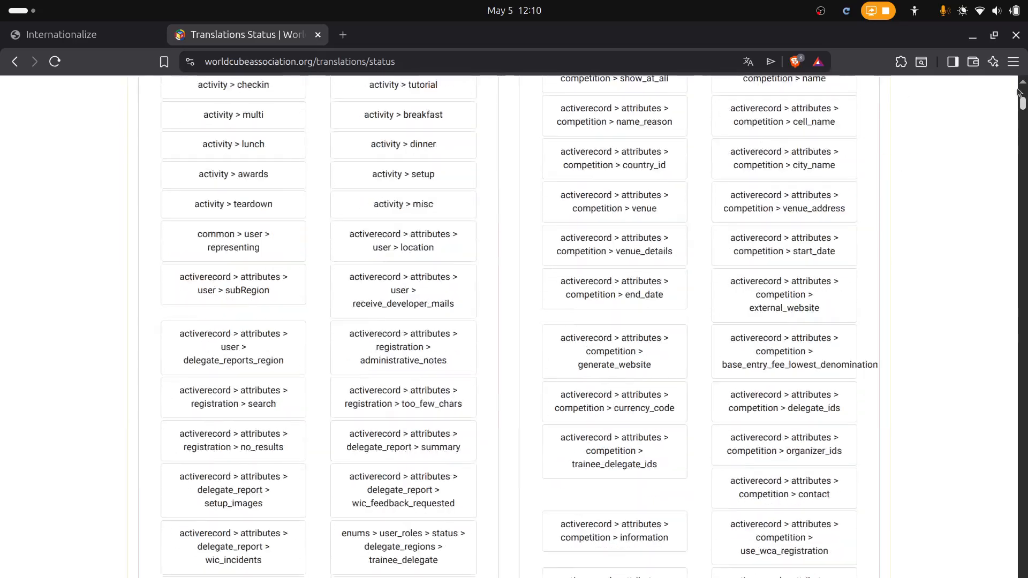
left_click(301, 246)
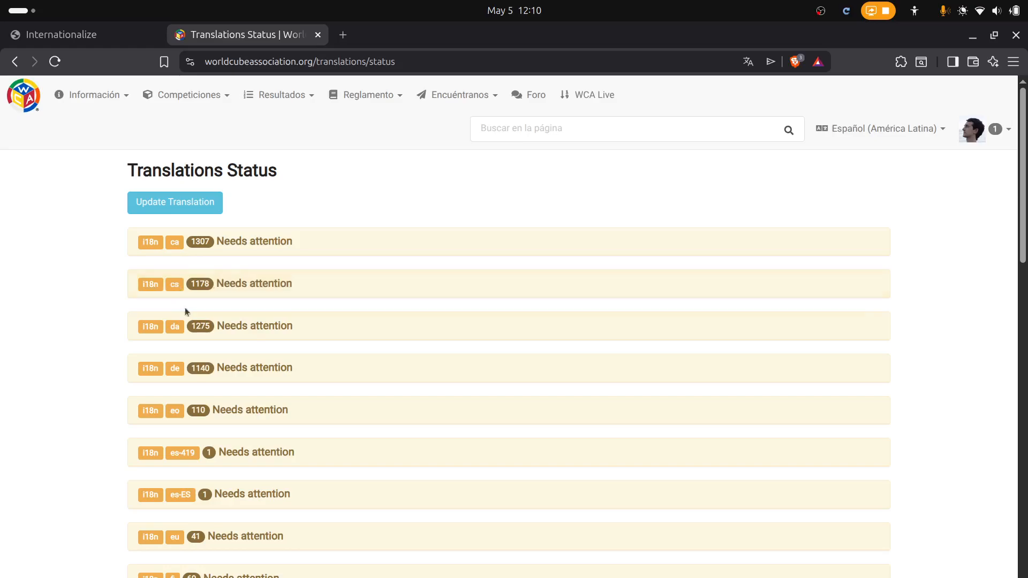
Reopen and close the es-419 entry, and compare the status of the remaining locales down to zh-TW
left_click_drag(171, 458, 196, 457)
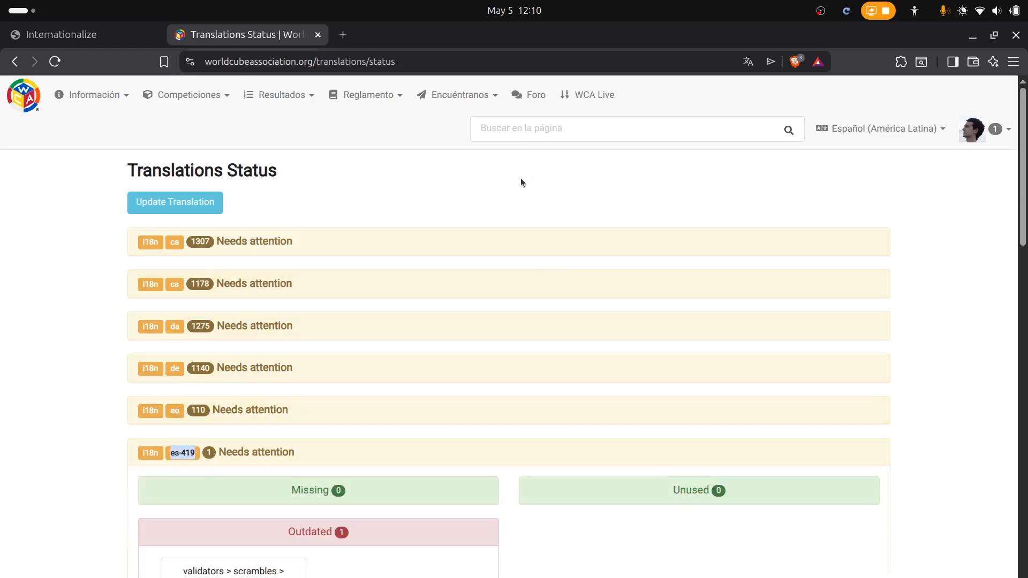
left_click(203, 459)
scroll(107, 420, "down", 3)
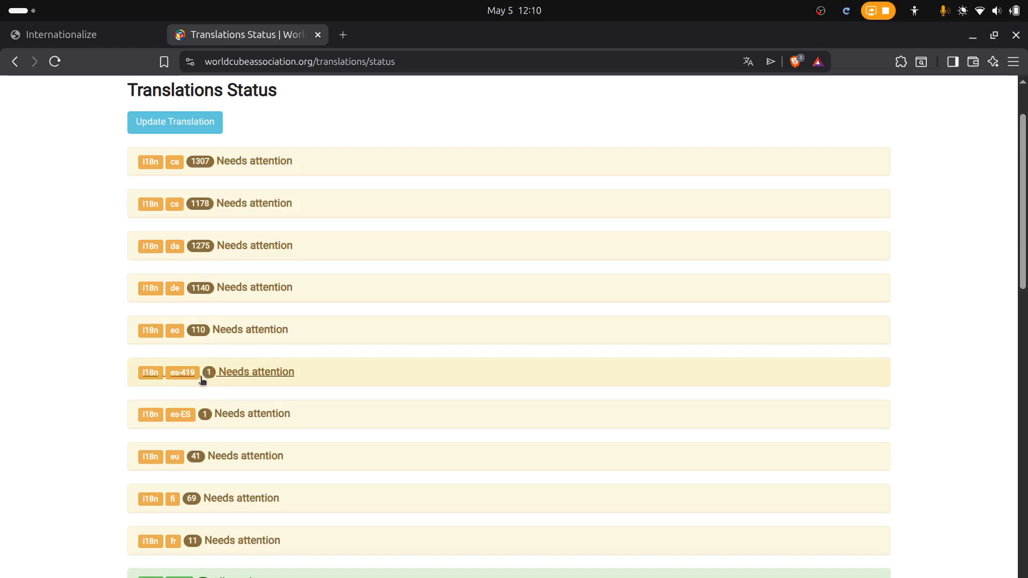
scroll(115, 398, "down", 3)
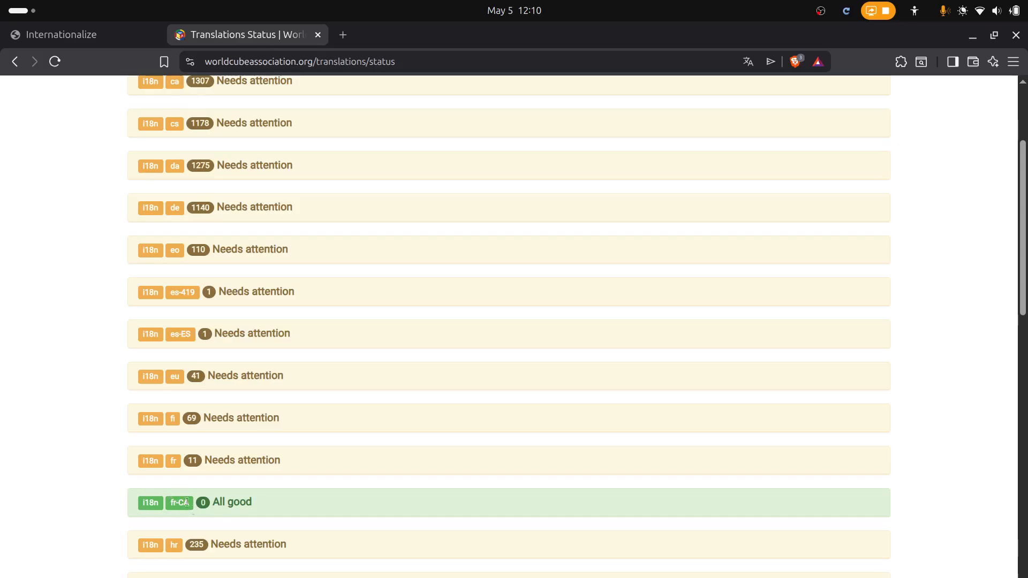
scroll(124, 465, "down", 15)
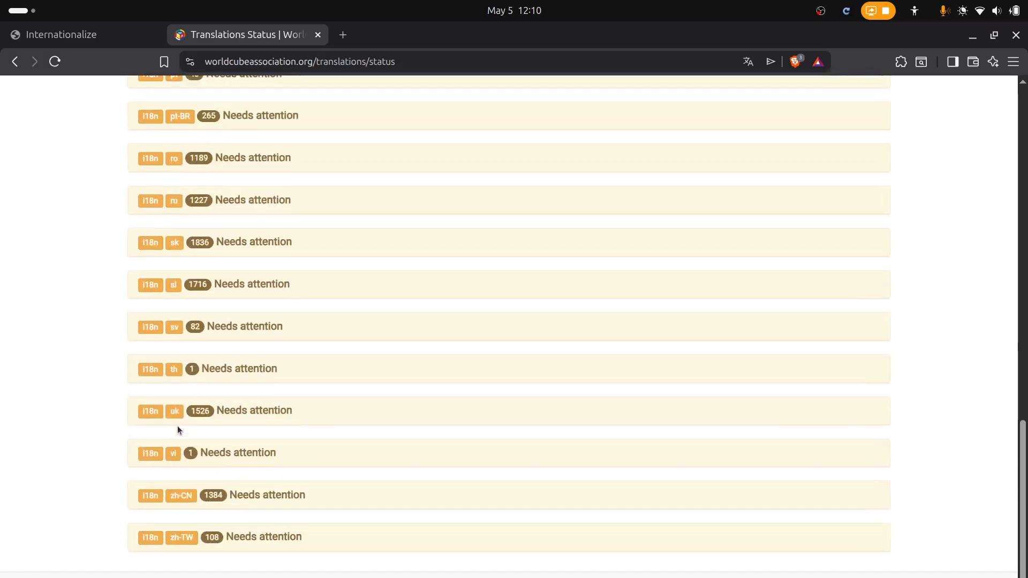
scroll(246, 385, "up", 20)
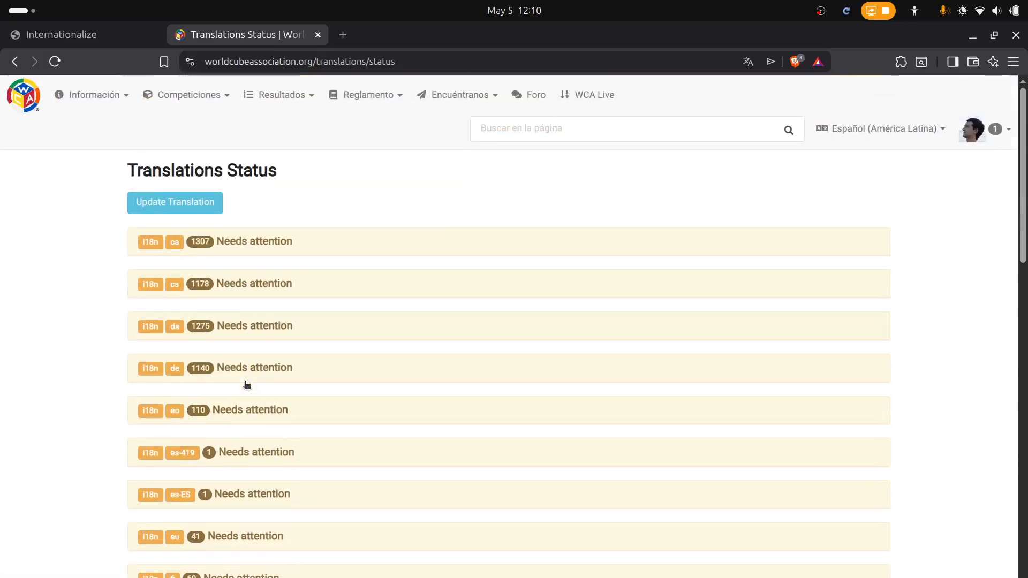
Switch to Internationalize and open the settings of the español (es-419) translation for editing
scroll(408, 287, "down", 2)
scroll(408, 287, "up", 2)
left_click(84, 35)
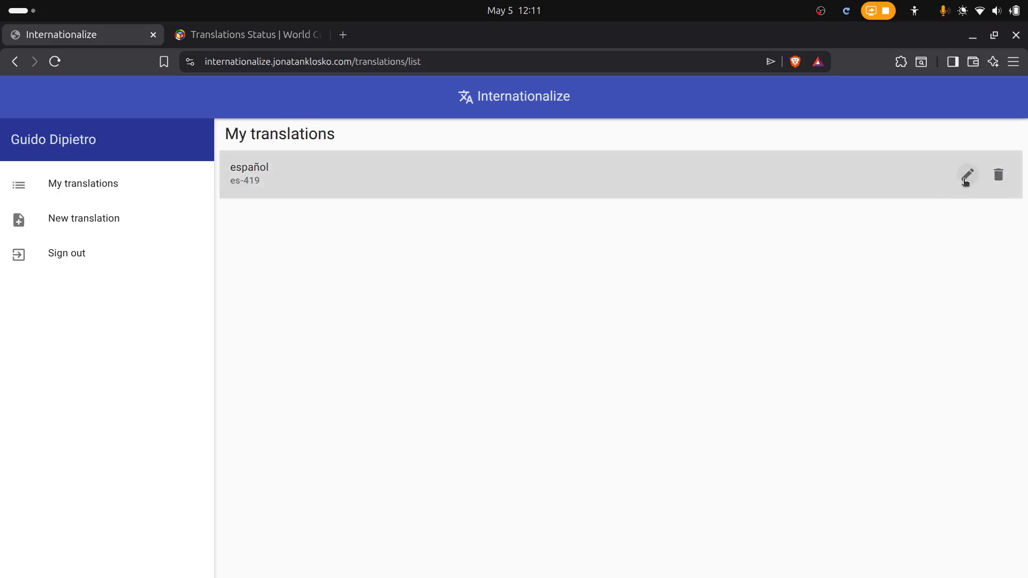
left_click(966, 175)
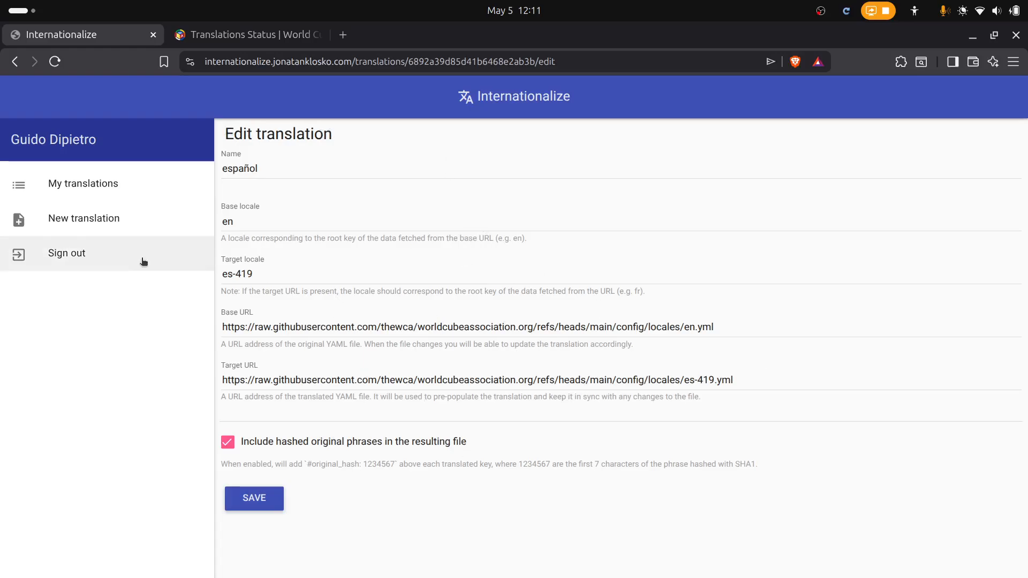
Examine the translation's name, base locale and target locale settings
left_click_drag(271, 173, 218, 173)
left_click(282, 159)
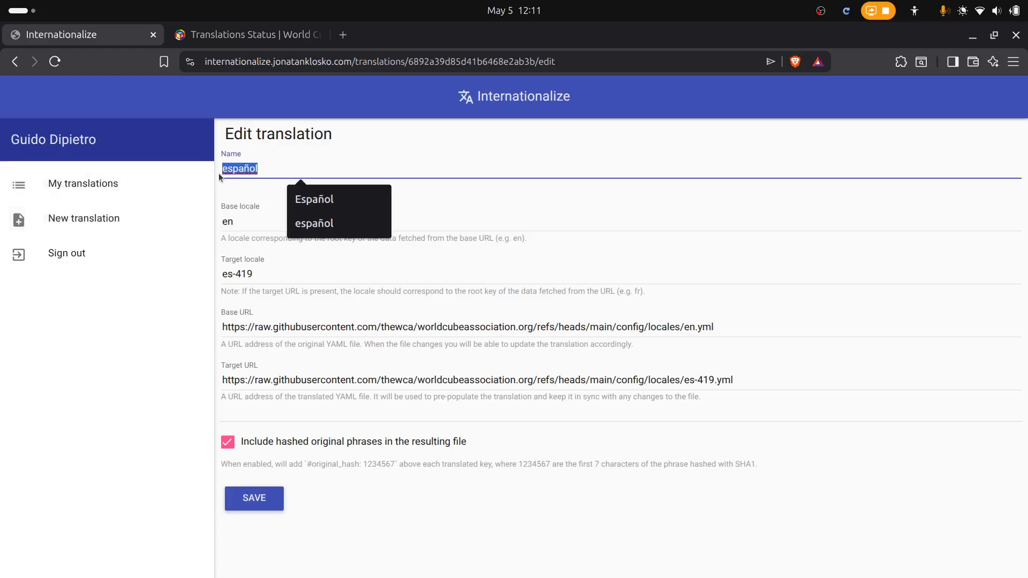
key("Left")
left_click(256, 221)
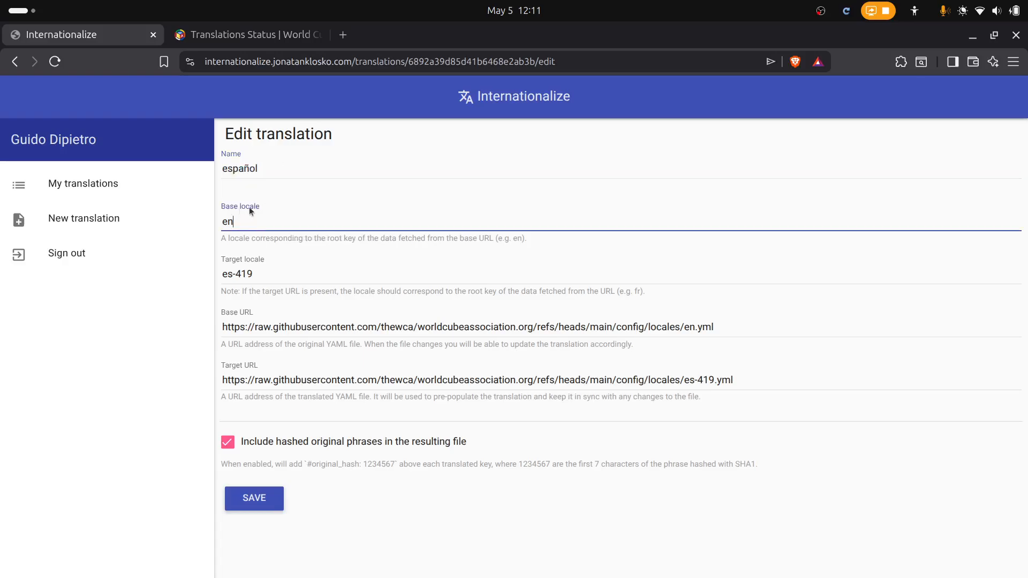
left_click_drag(238, 224, 219, 226)
left_click(245, 220)
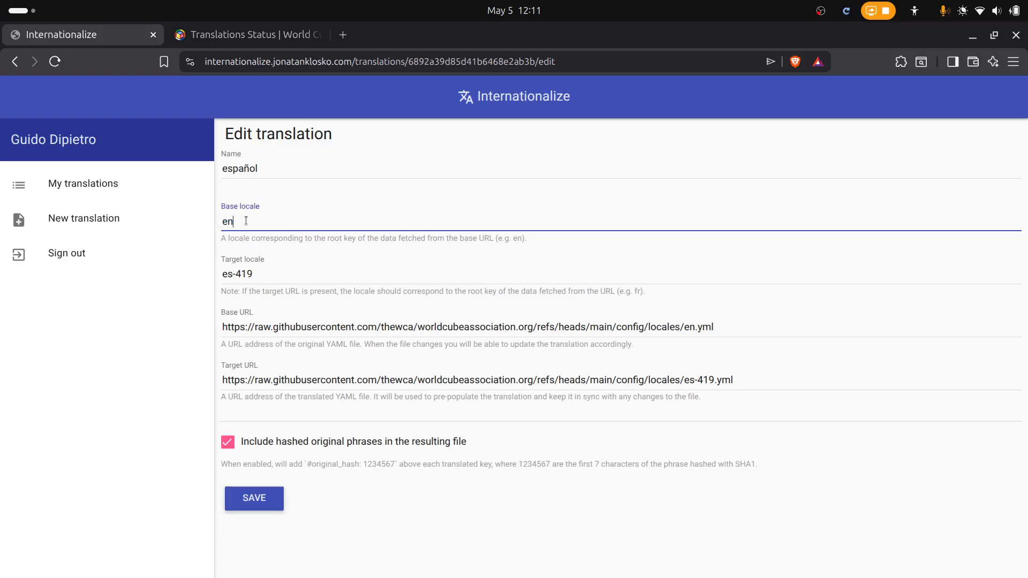
left_click(261, 277)
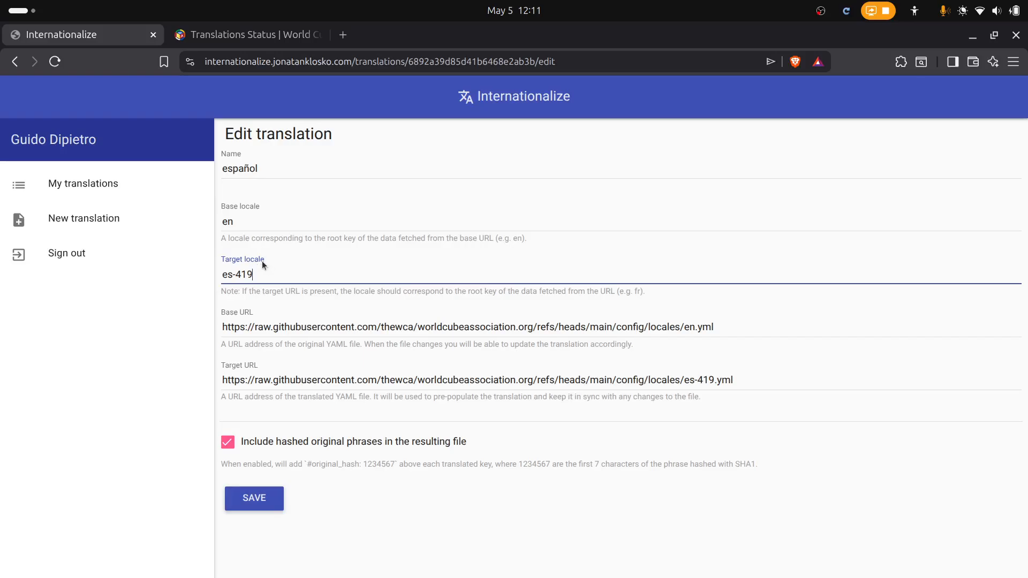
left_click_drag(223, 277, 263, 276)
left_click(299, 278)
Examine the base and target URLs, comparing the locale file name at the end of each address
left_click_drag(227, 325, 731, 320)
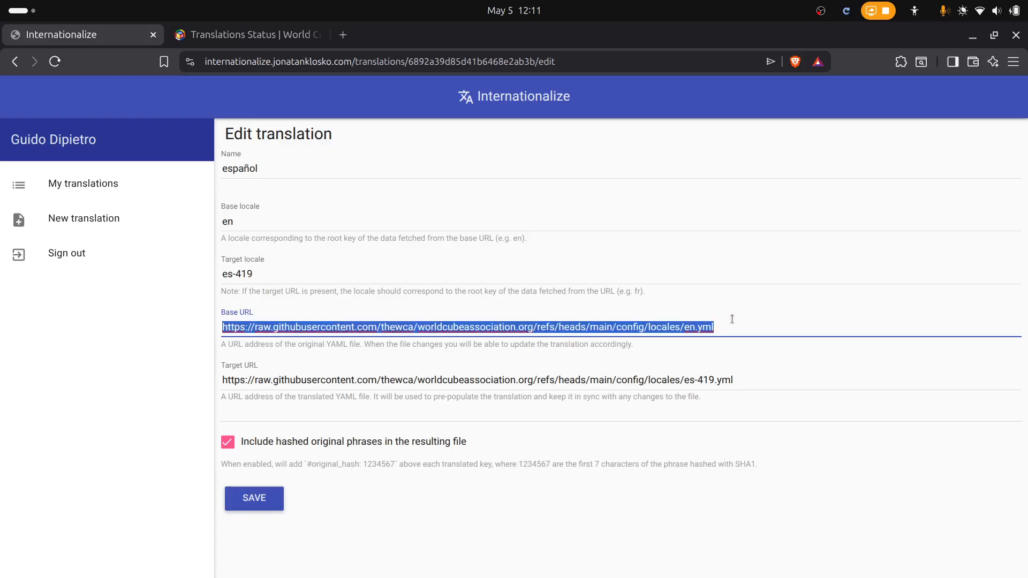
left_click(716, 320)
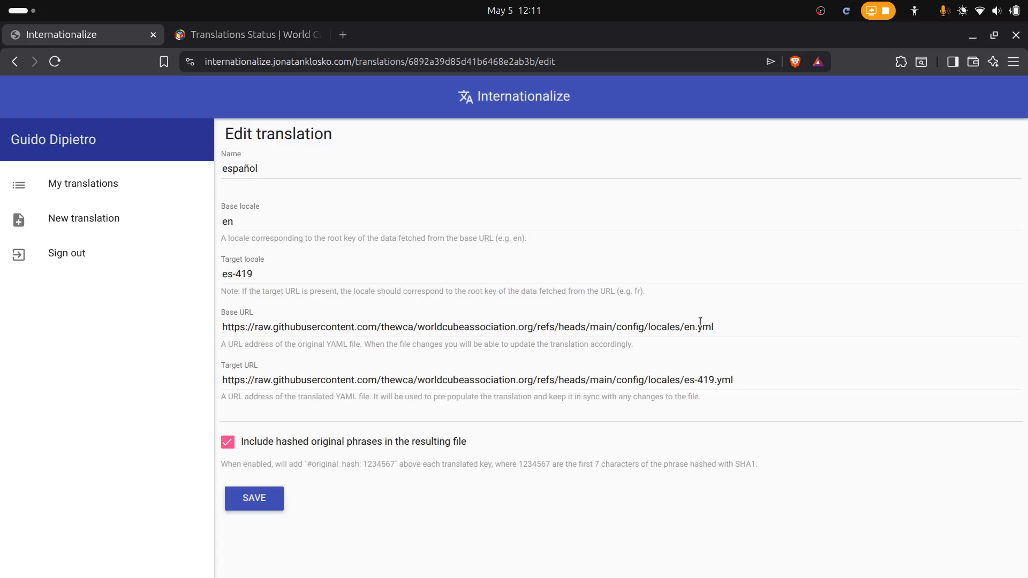
left_click_drag(732, 329, 218, 331)
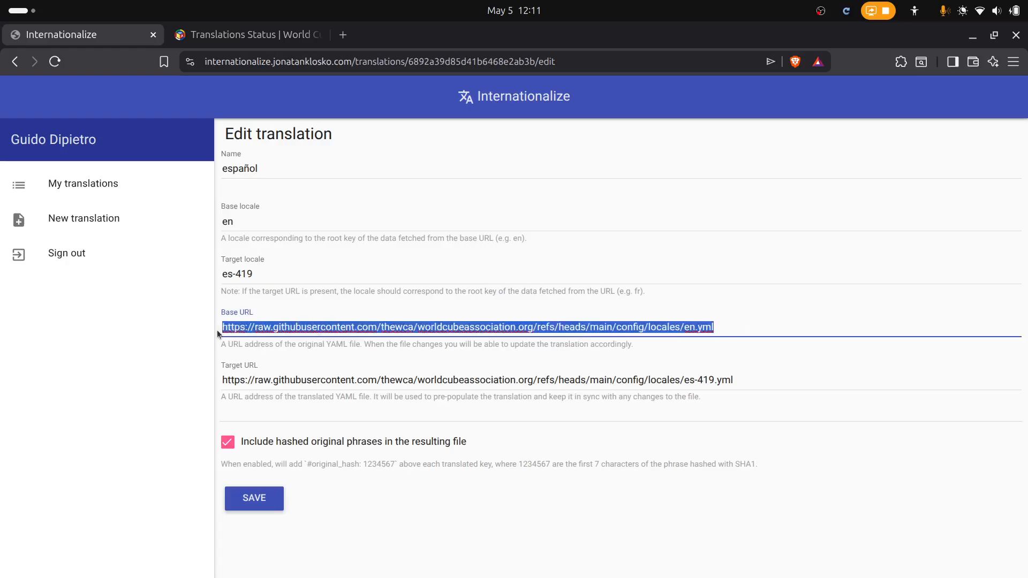
left_click(688, 343)
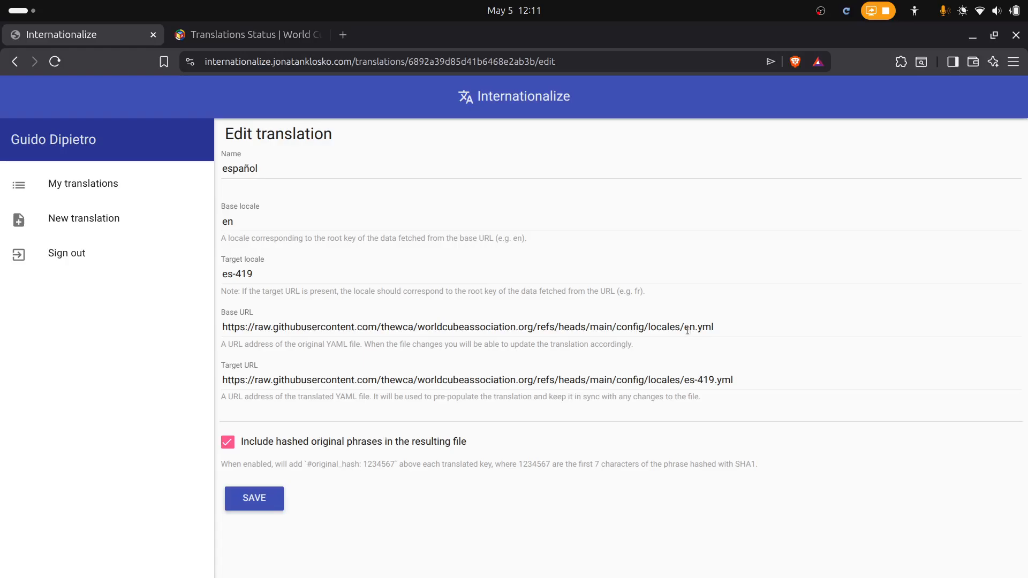
left_click_drag(683, 328, 692, 328)
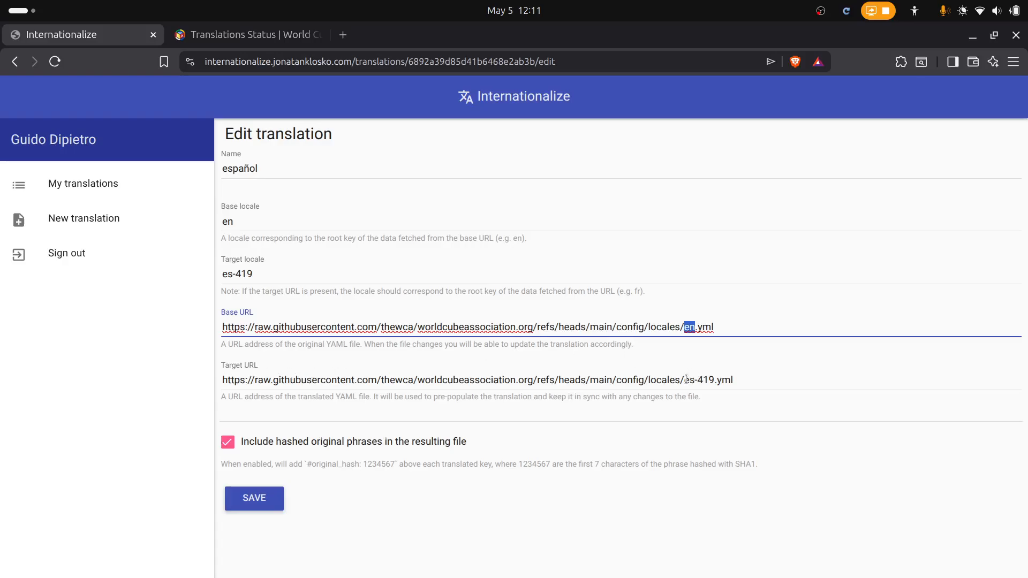
left_click_drag(687, 379, 714, 377)
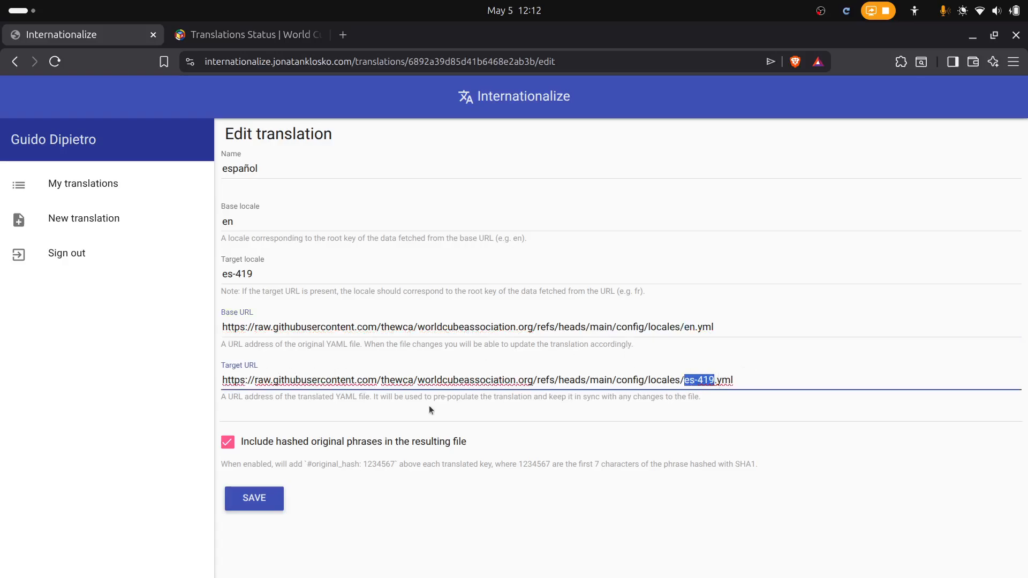
left_click(744, 379)
Set the translation's base locale to es
left_click(267, 166)
left_click(251, 228)
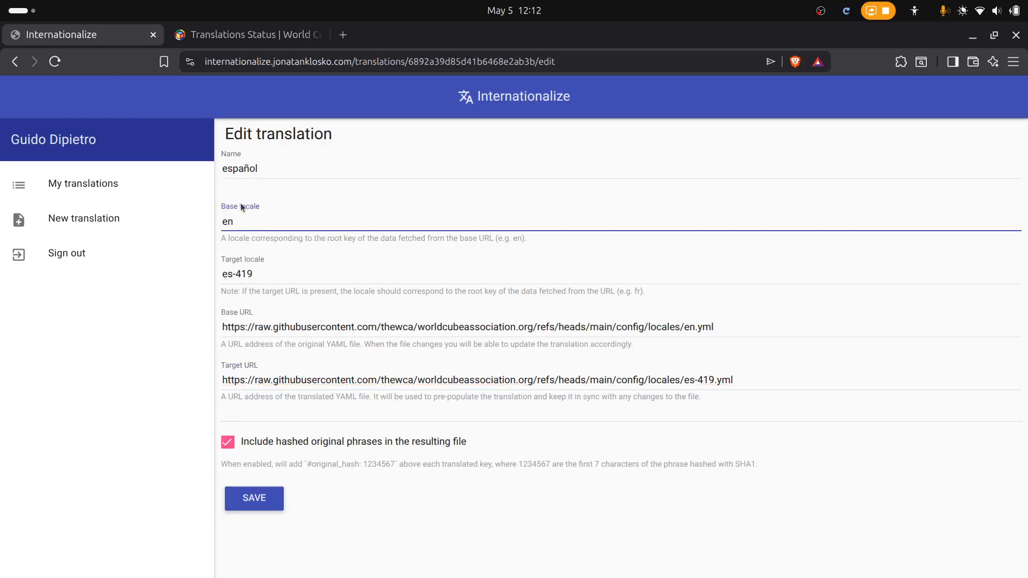
left_click_drag(234, 222, 220, 223)
left_click(250, 225)
key("BackSpace")
type("s")
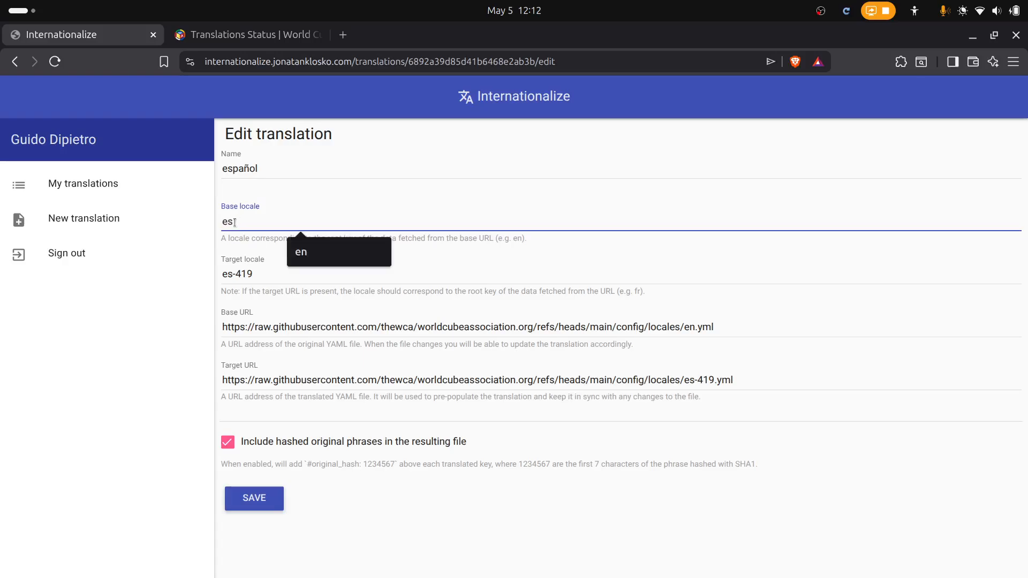
Set the translation's base locale to en, matching the locale file name in the base URL
key("BackSpace")
type("n")
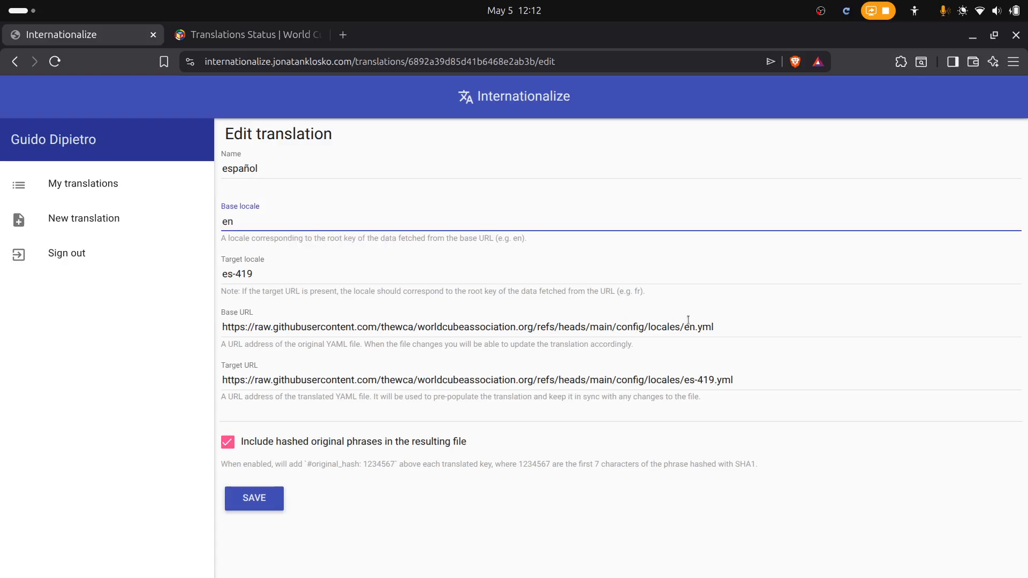
left_click_drag(688, 327, 695, 326)
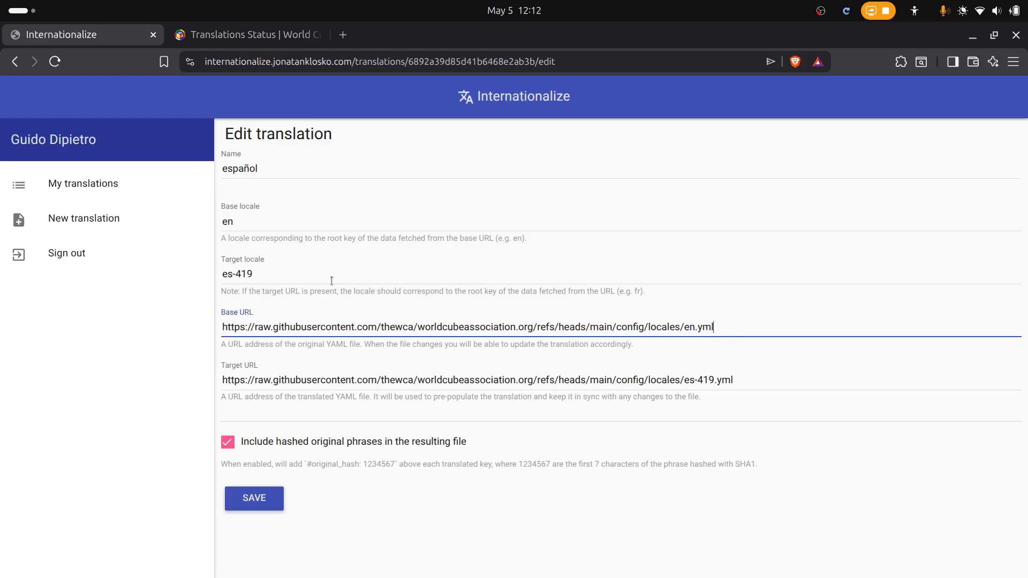
left_click(417, 169)
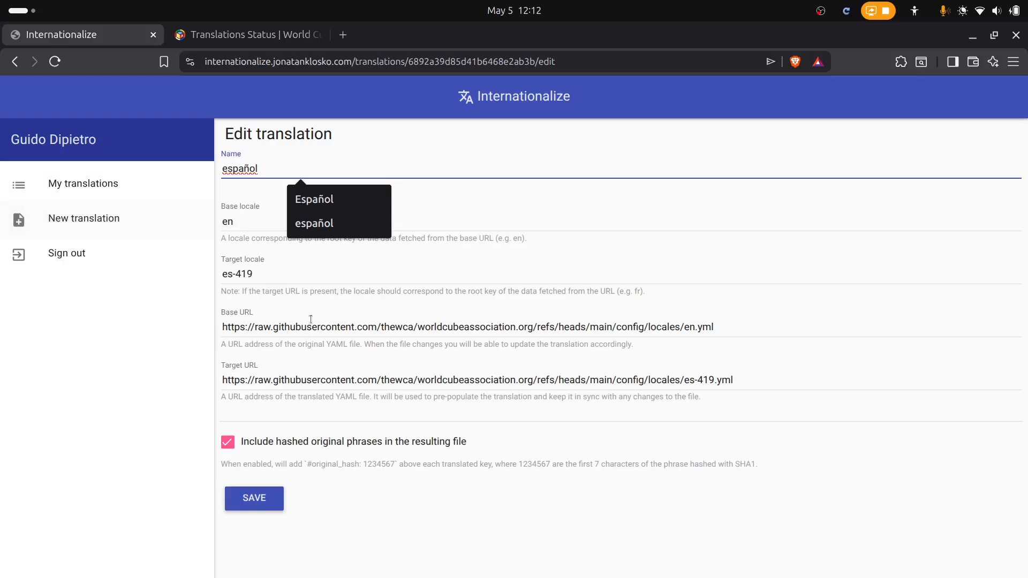
Open the español (es-419) translation from the list of translations and start synchronizing it with the remote
left_click(81, 190)
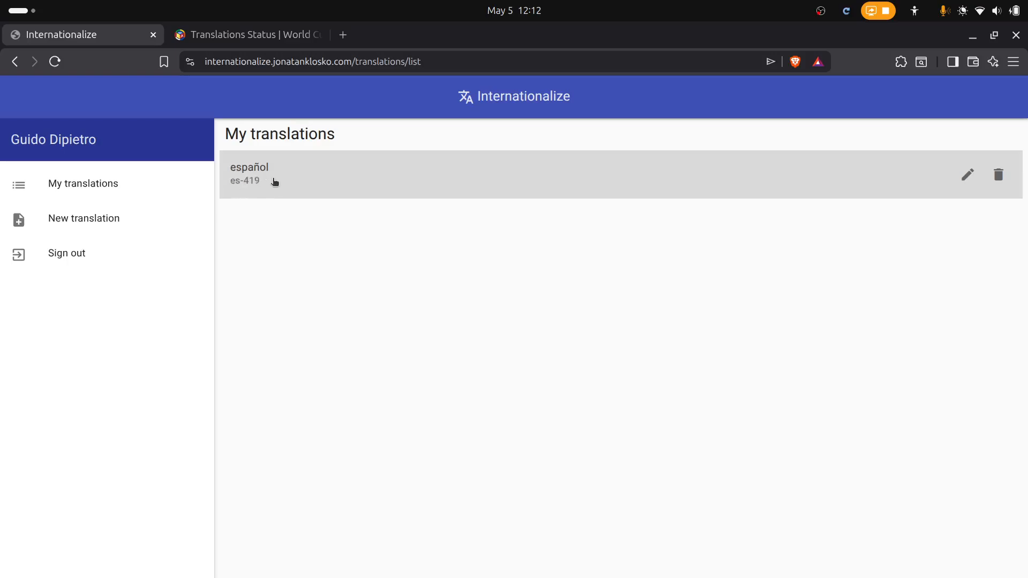
left_click(303, 183)
left_click(301, 184)
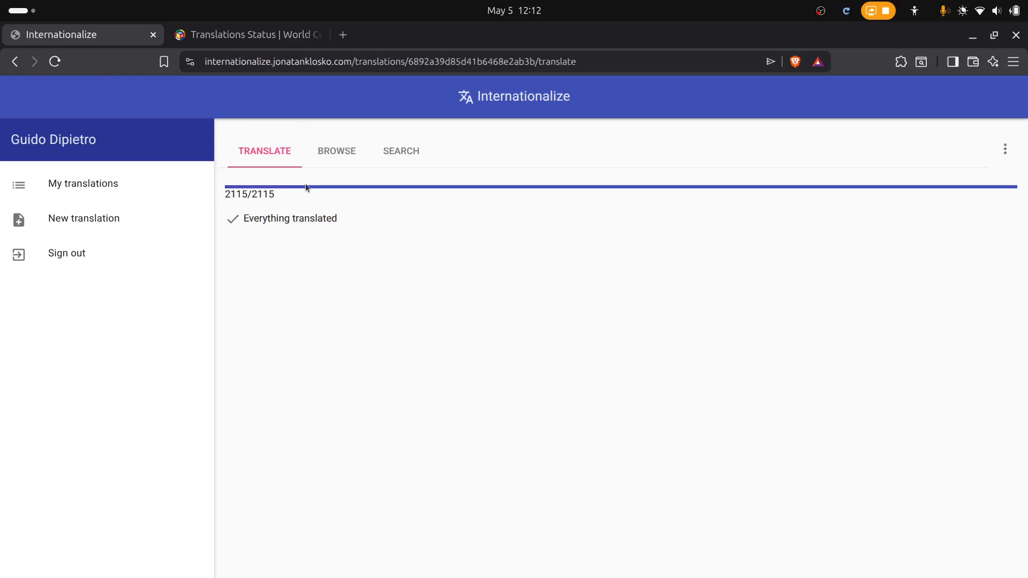
left_click(1005, 156)
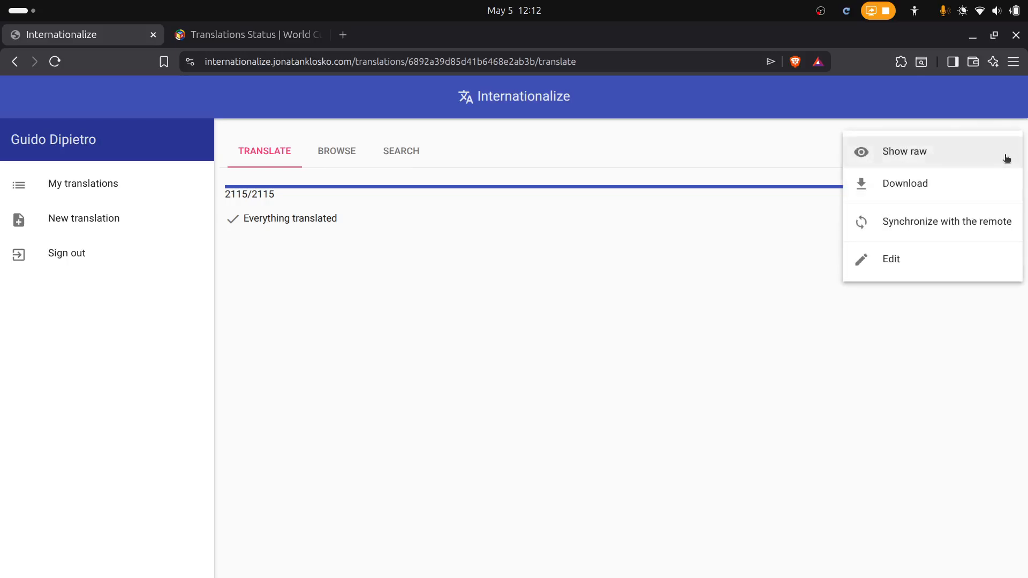
left_click(916, 224)
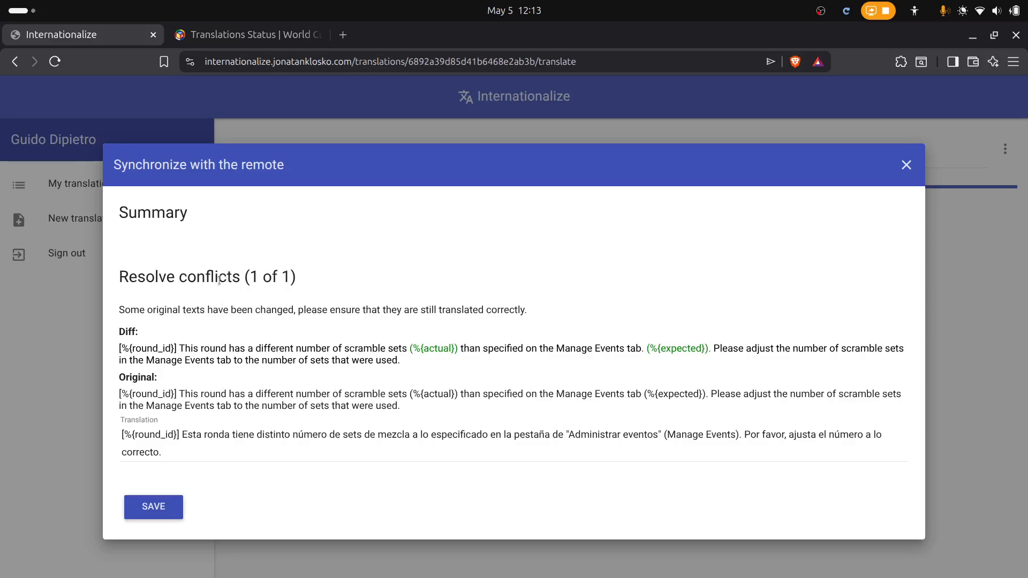
Examine the conflict to resolve, comparing the diff of the original text with the current Spanish translation
left_click_drag(124, 279, 295, 279)
left_click(312, 284)
left_click(187, 449)
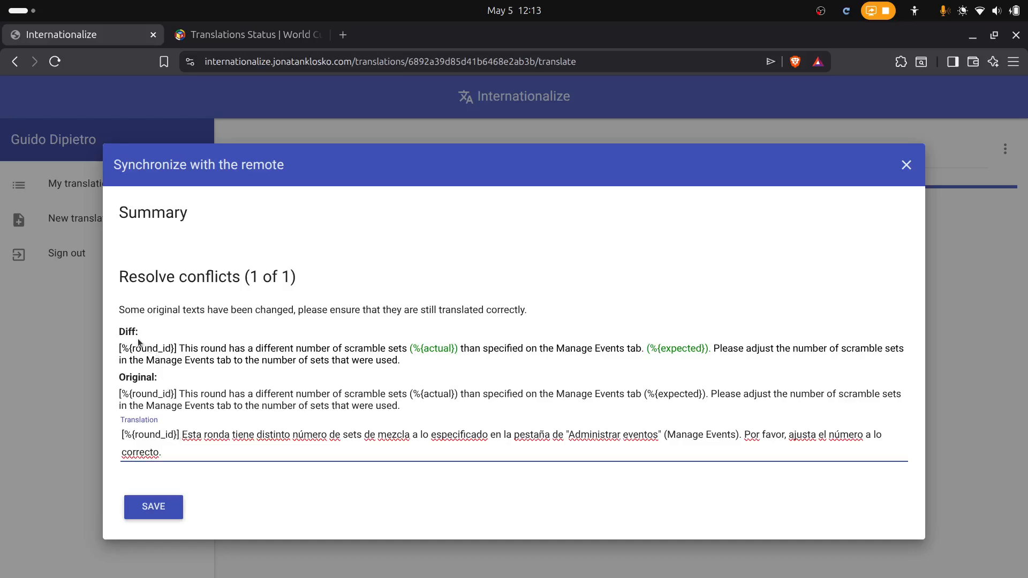
left_click_drag(120, 347, 411, 365)
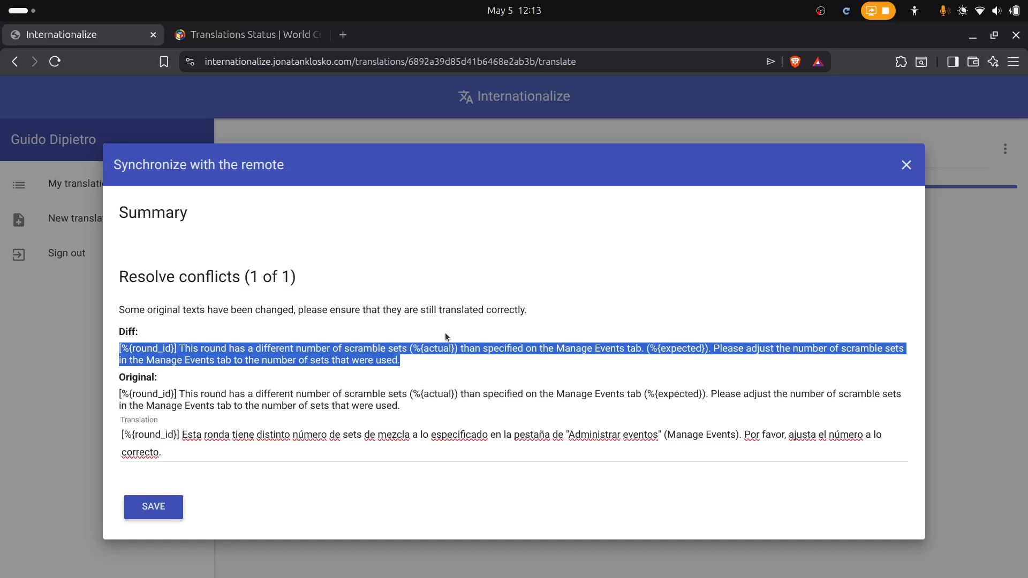
left_click(336, 453)
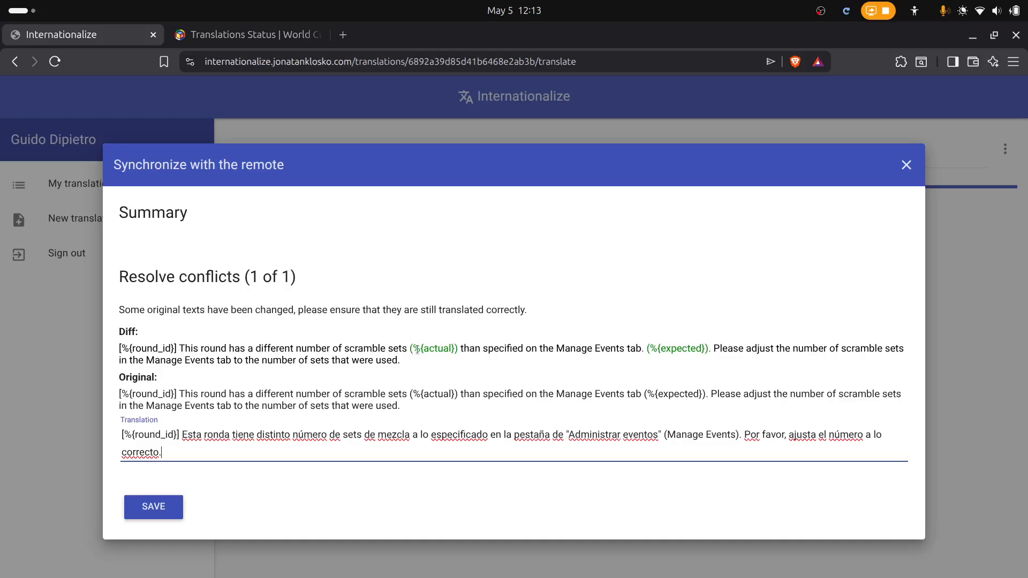
Insert the placeholder (%{actual}) after "sets de mezcla" in the Spanish translation of the conflicting text
left_click_drag(410, 351, 457, 352)
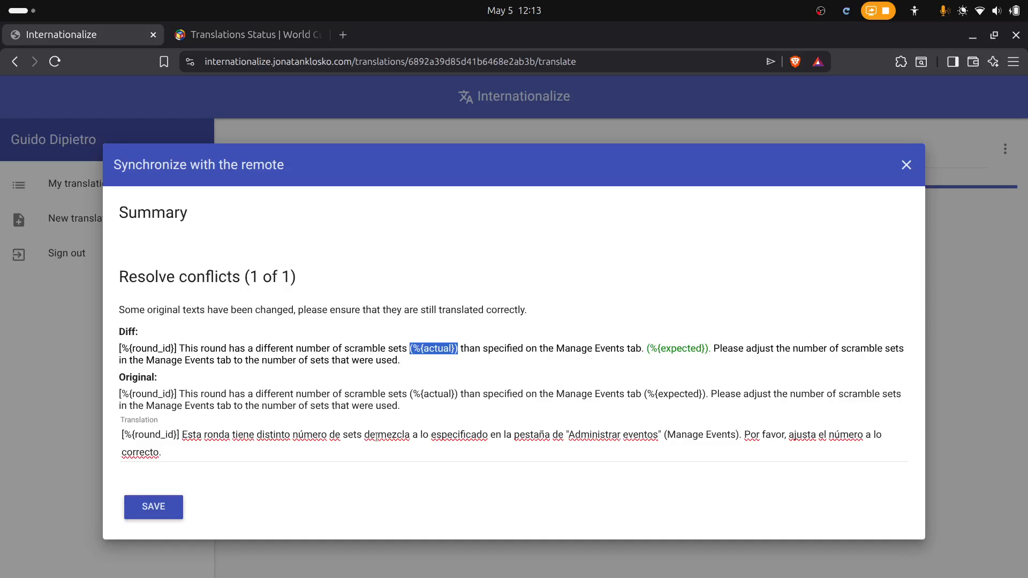
left_click(413, 437)
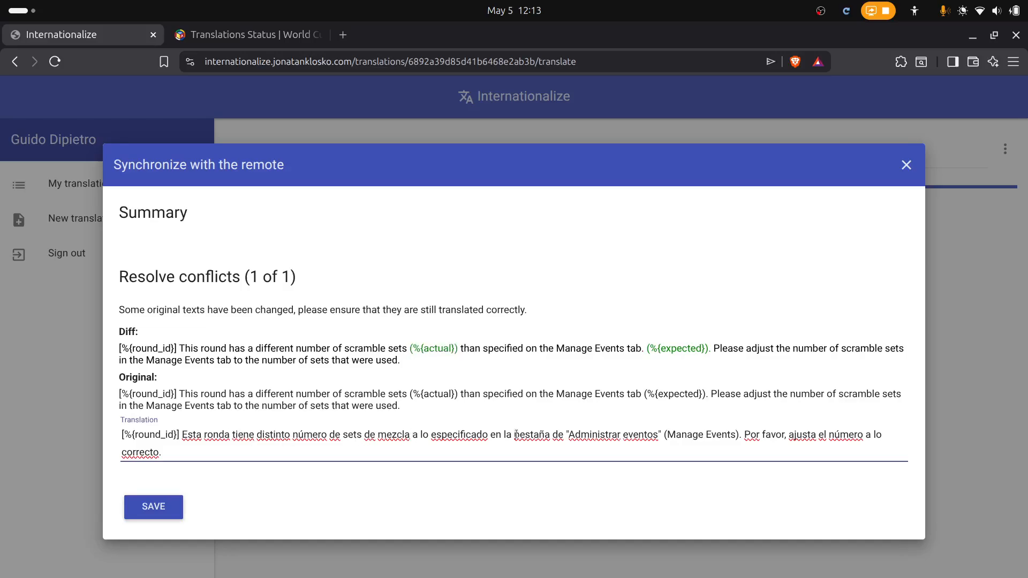
type("() ")
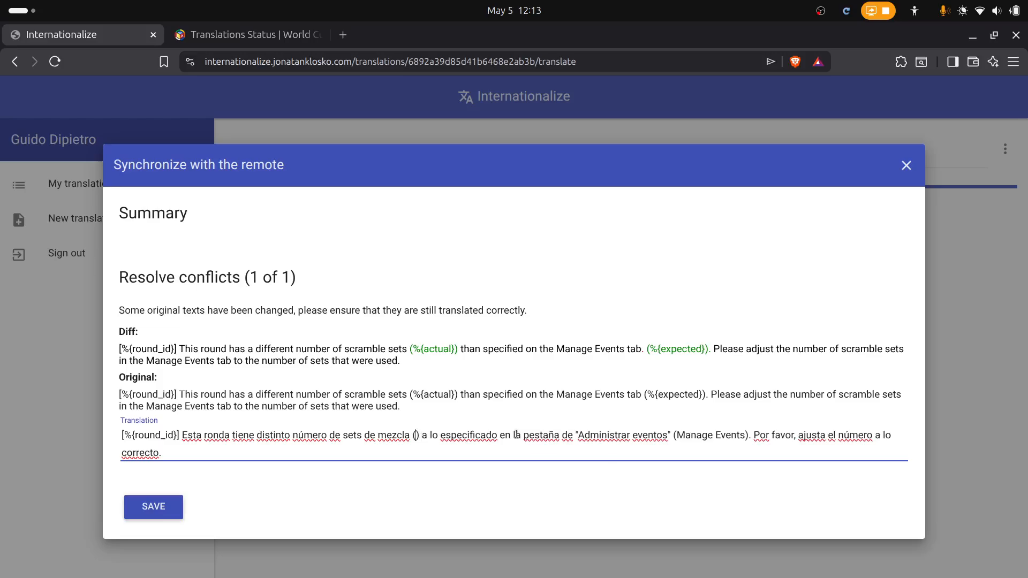
type("%{}actual")
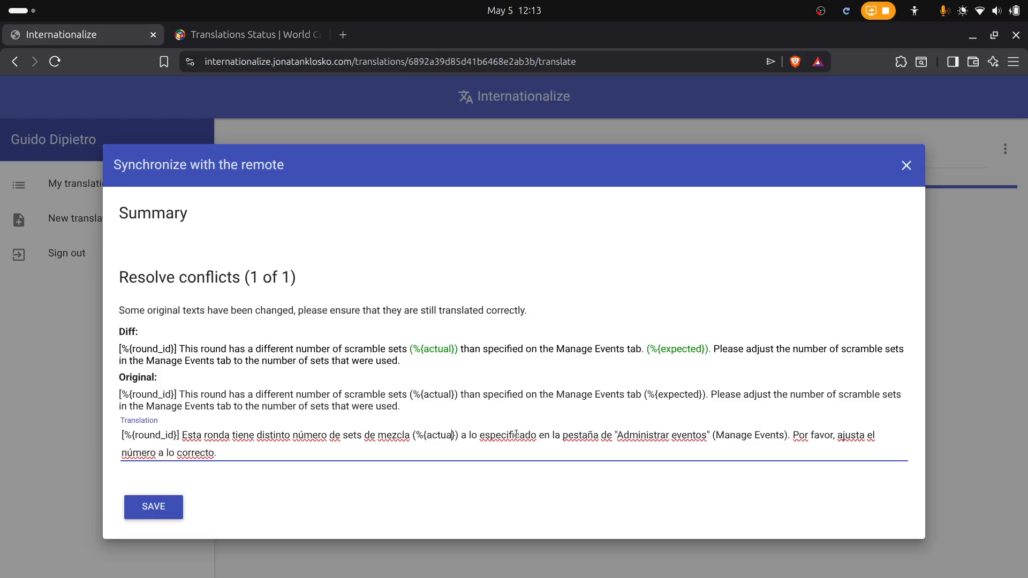
Insert the placeholder (%{expected}) after "especificado" in the Spanish translation of the conflicting text
left_click(715, 435)
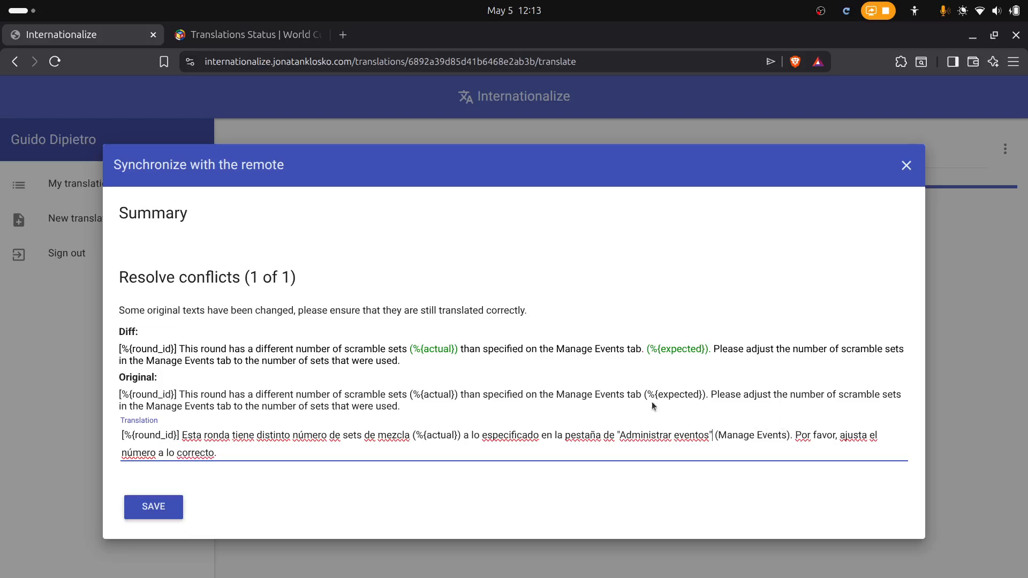
type("()")
key("Left")
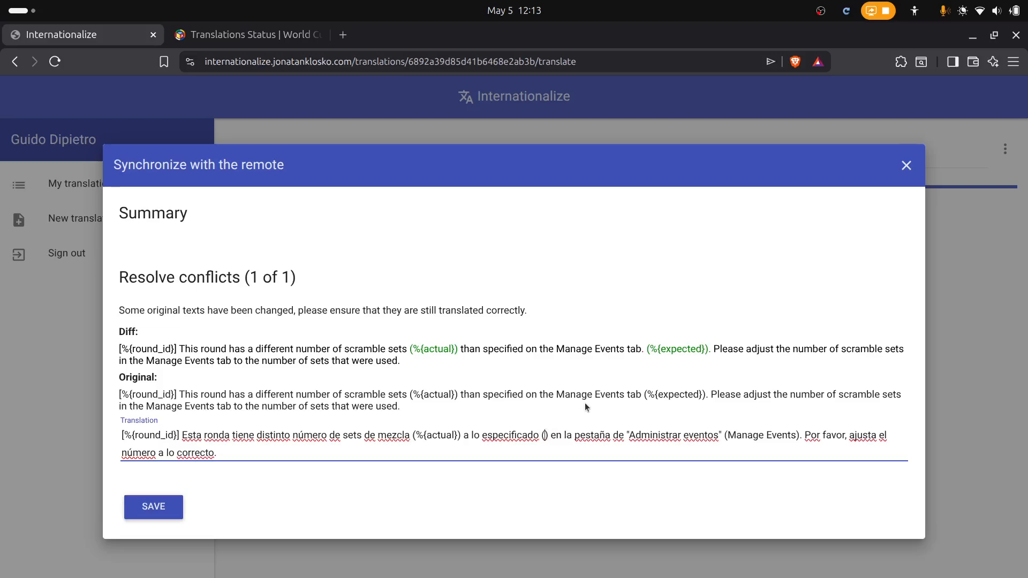
type("%{}expected")
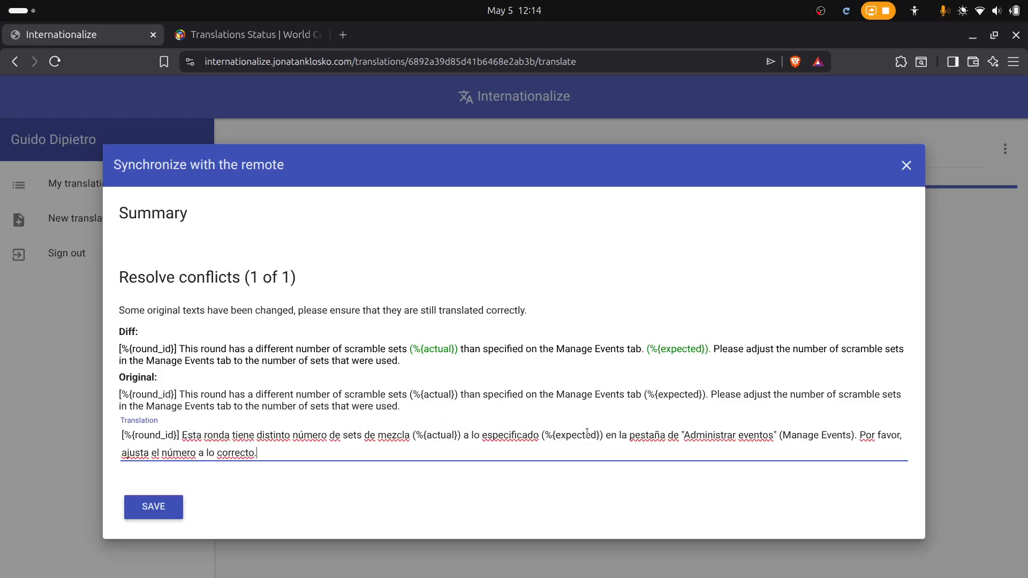
Save the resolved conflict, complete the synchronization with the remote and check the translation's progress count
left_click(166, 513)
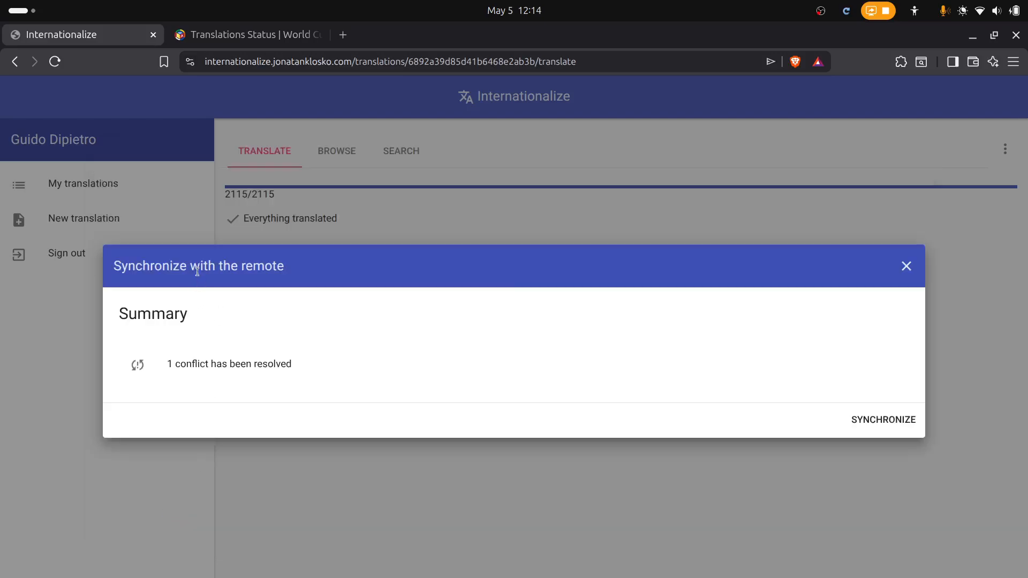
left_click(886, 423)
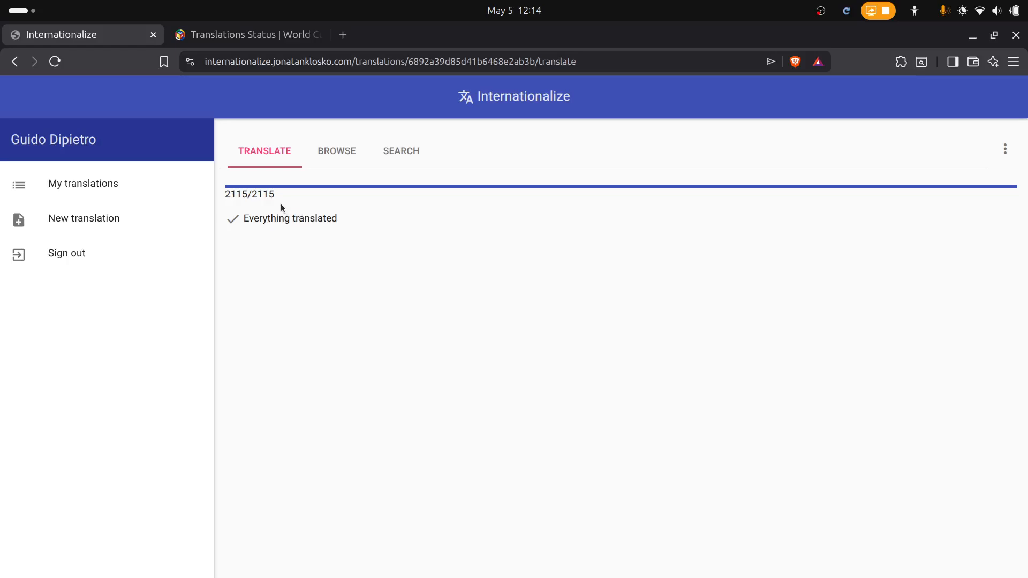
left_click_drag(225, 195, 276, 198)
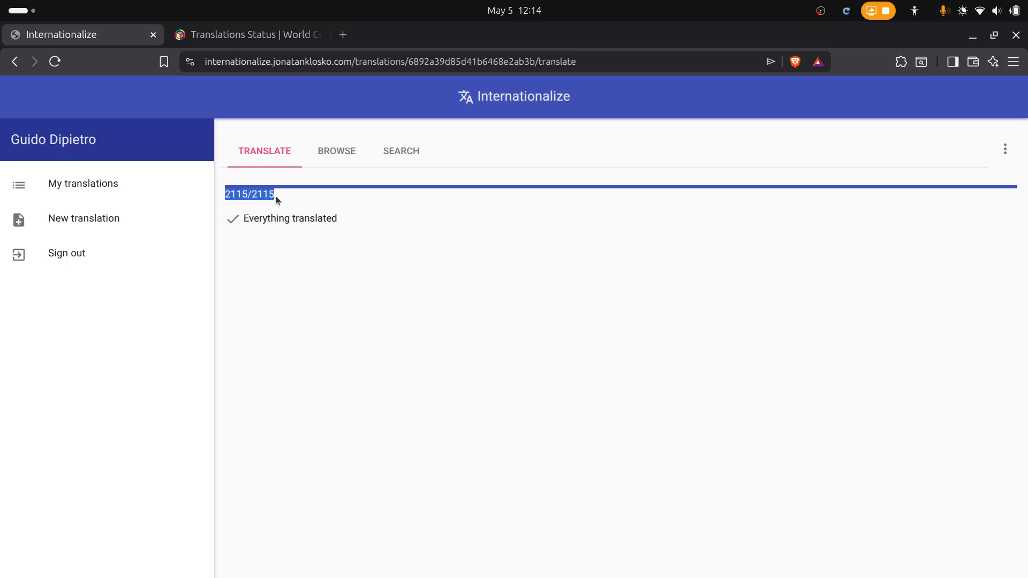
left_click(293, 251)
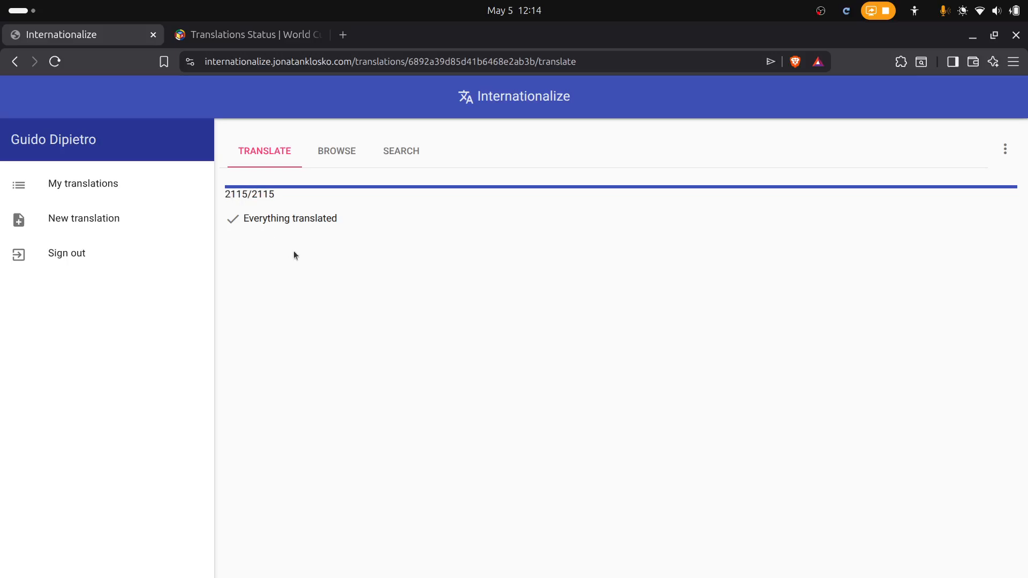
Browse to the Europe entry in the continents category and examine its context and original text
left_click(348, 156)
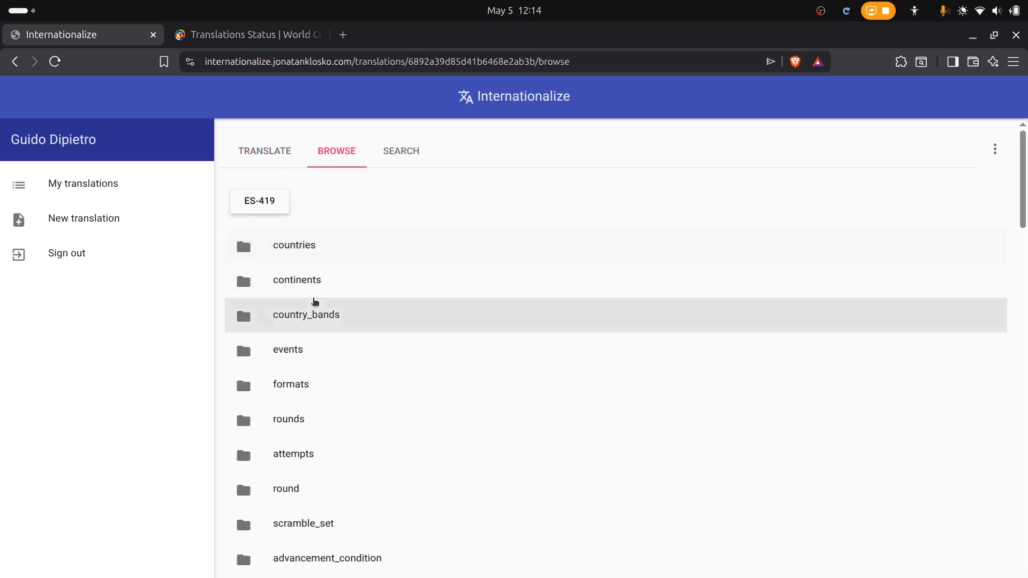
left_click(316, 281)
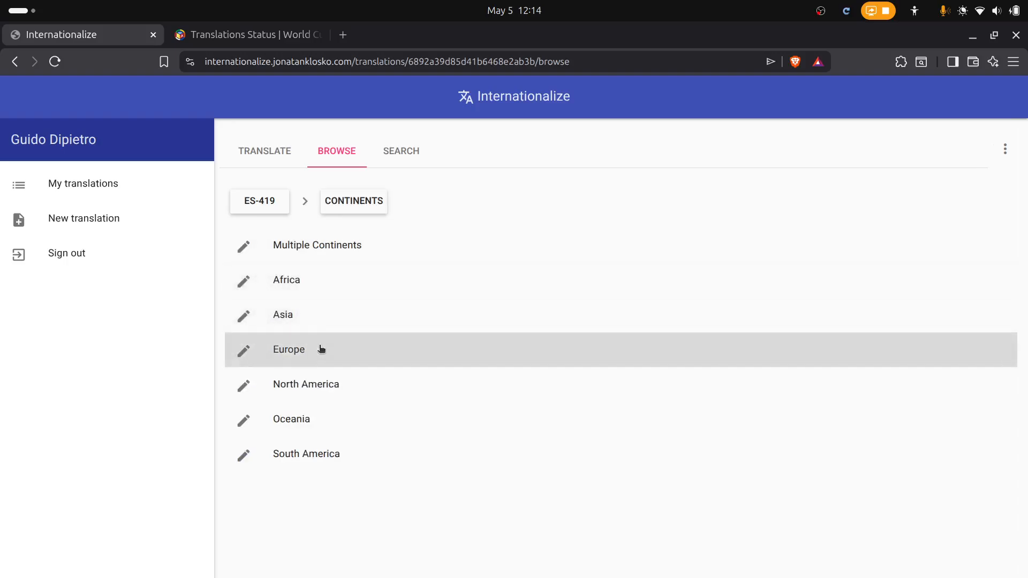
left_click(322, 348)
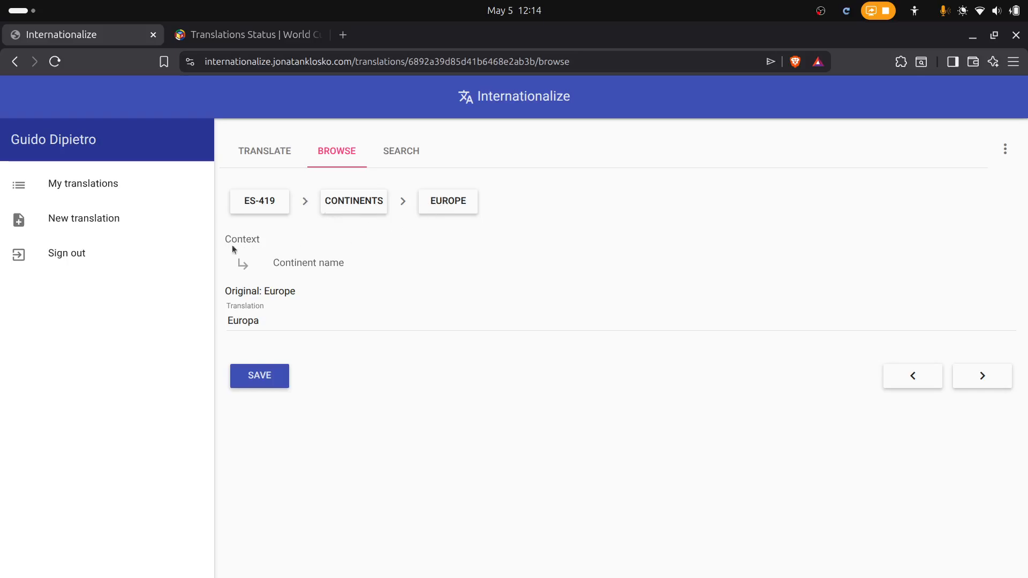
left_click_drag(225, 240, 339, 269)
left_click(273, 262)
left_click(313, 293)
left_click_drag(264, 291, 300, 288)
Clear the translation of the Europe entry and re-enter it as Europa
left_click_drag(275, 321, 217, 328)
key("BackSpace")
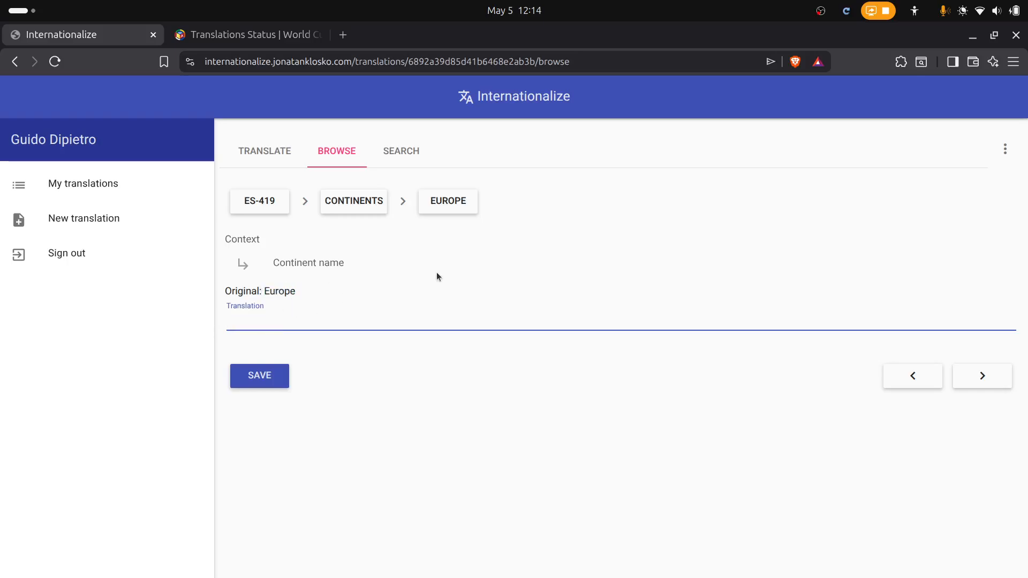
type("Europa")
Return to the root of the es-419 keys and look through the entries in the events category
left_click(281, 156)
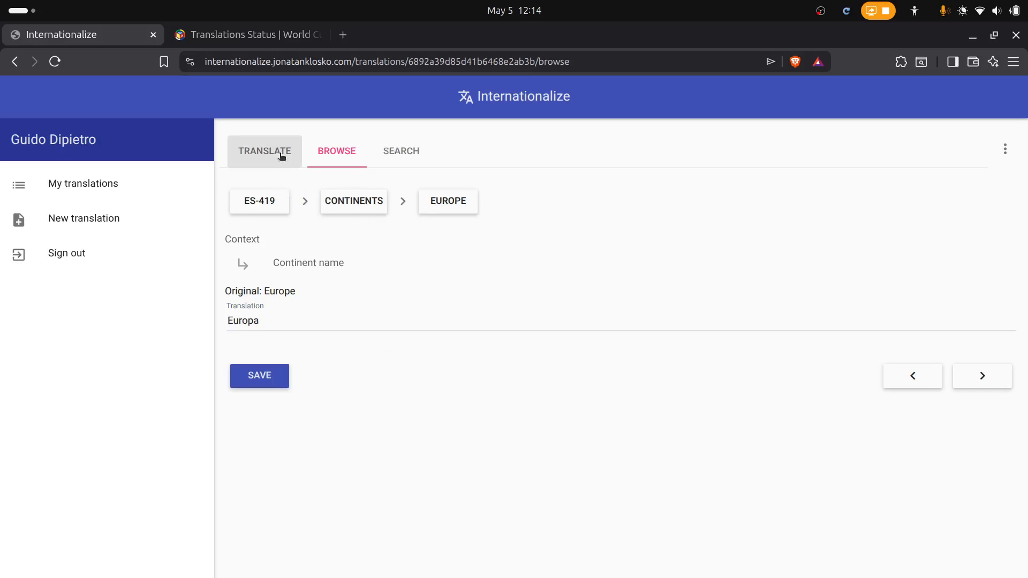
left_click(321, 155)
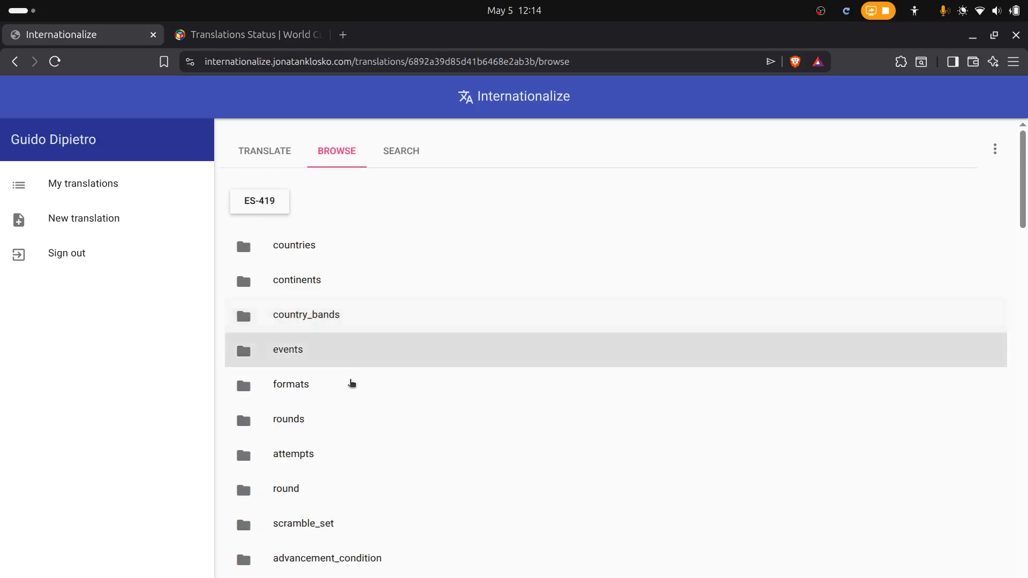
left_click(322, 352)
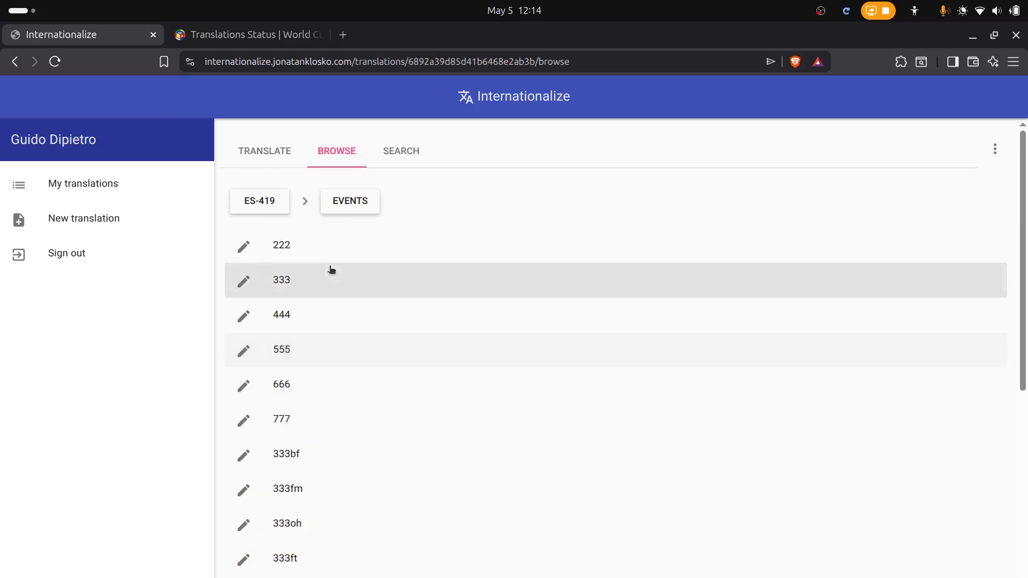
scroll(333, 293, "down", 5)
scroll(332, 282, "up", 5)
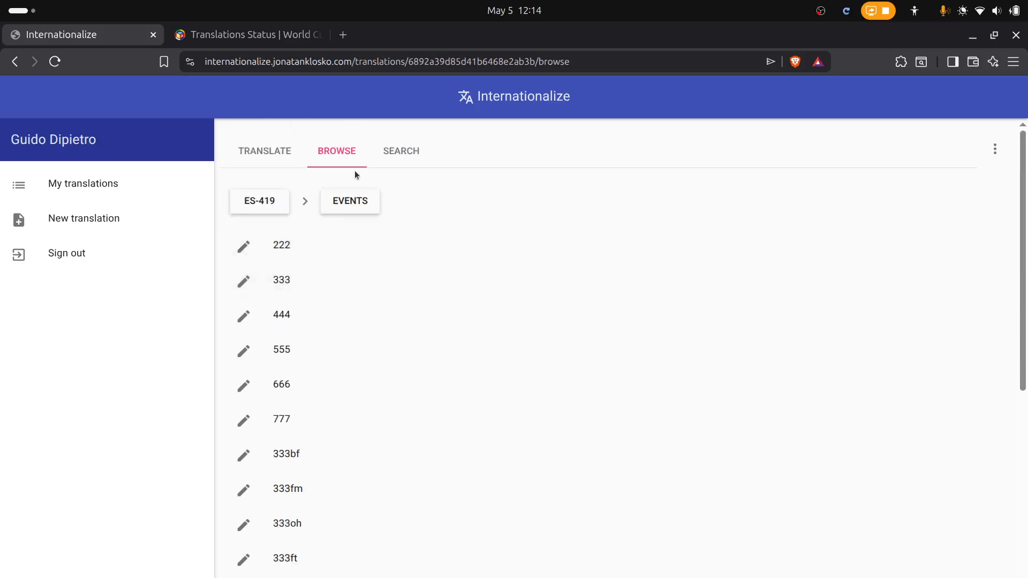
Search the translation keys for "%{" and open the country_bands.band_title entry
left_click(397, 157)
left_click(578, 206)
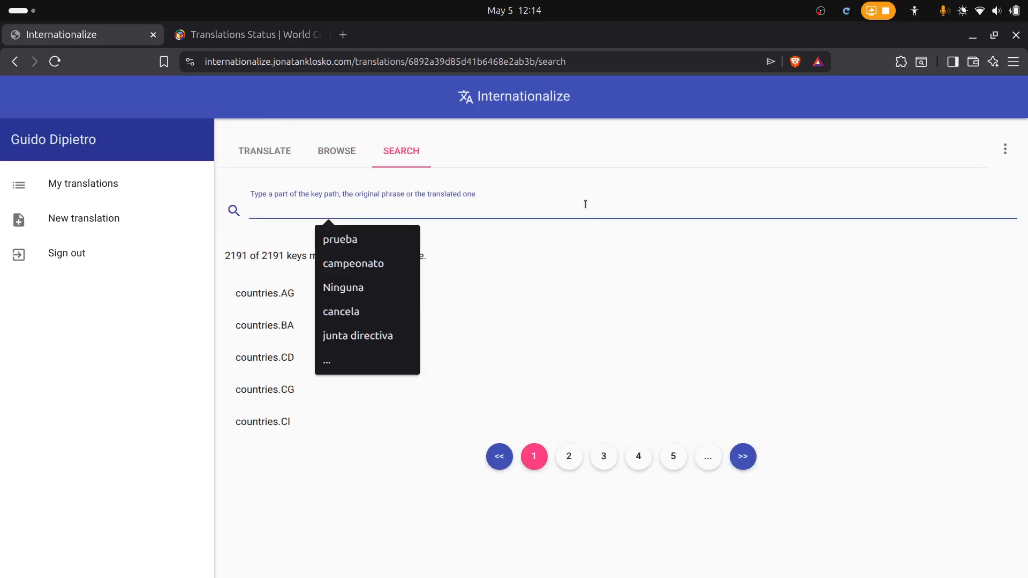
type("%{")
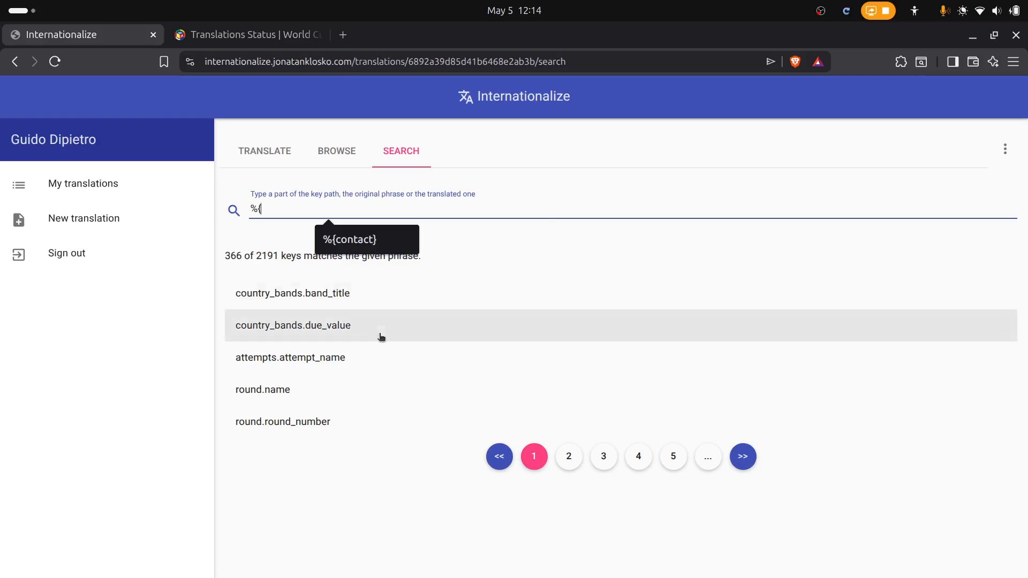
left_click(392, 294)
Examine the word Band and the %{number} placeholder in the original text of the band_title entry
left_click_drag(290, 261, 343, 267)
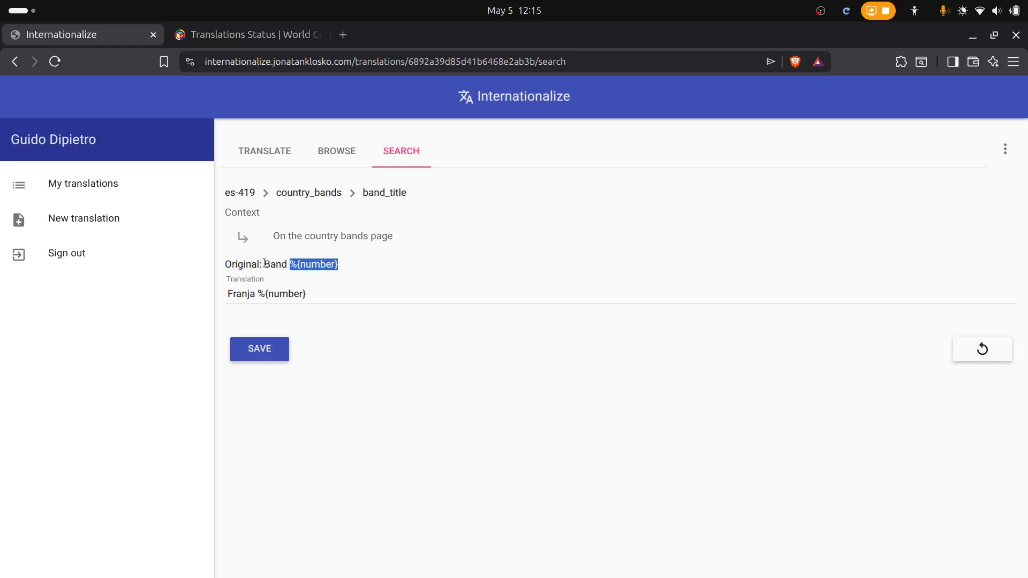
left_click_drag(265, 263, 339, 264)
left_click(285, 254)
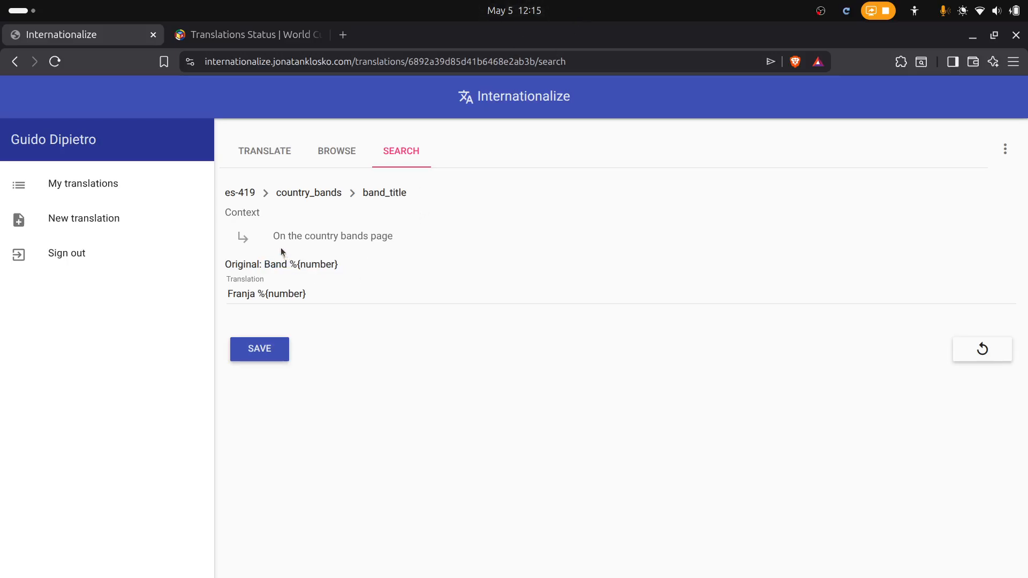
left_click_drag(265, 264, 340, 272)
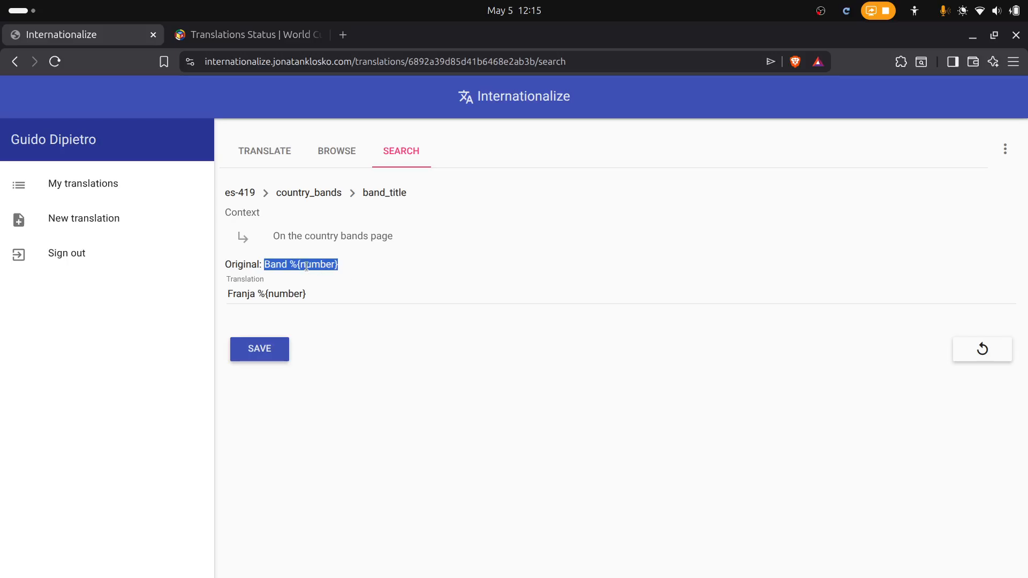
double_click(275, 264)
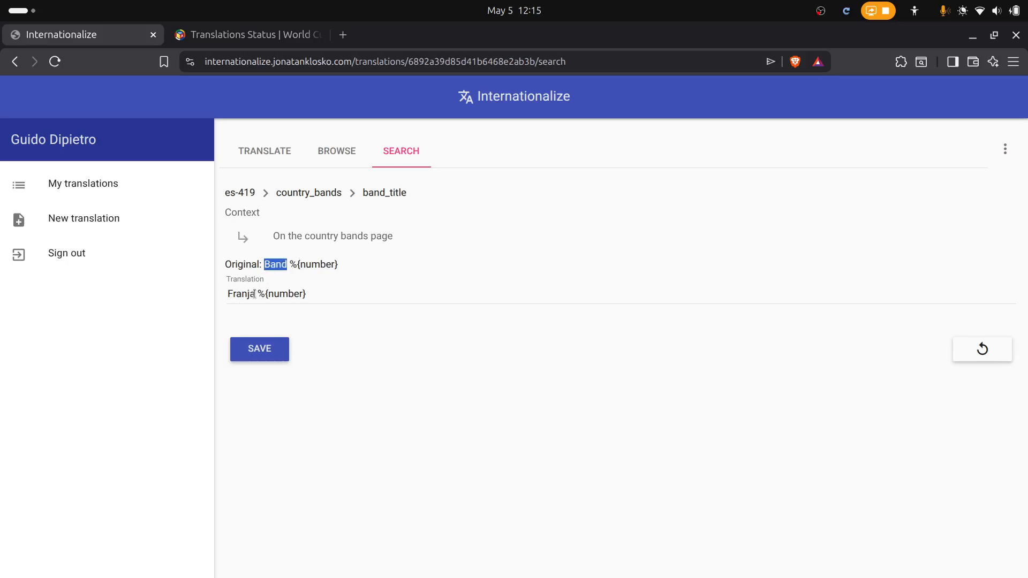
Examine the word Franja and the %{number} placeholder in the Spanish translation of the band_title entry
left_click_drag(255, 294, 218, 300)
left_click(296, 264)
left_click_drag(291, 263, 261, 296)
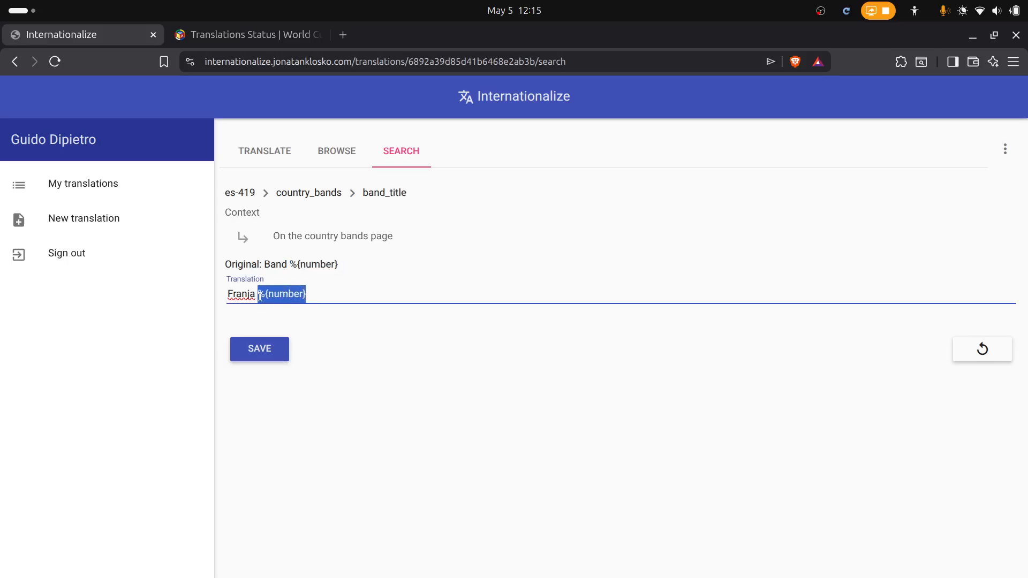
left_click_drag(291, 265, 258, 299)
Search the translation keys for "one or more" and open the score_tools.tools.matcher.description entry
left_click(338, 158)
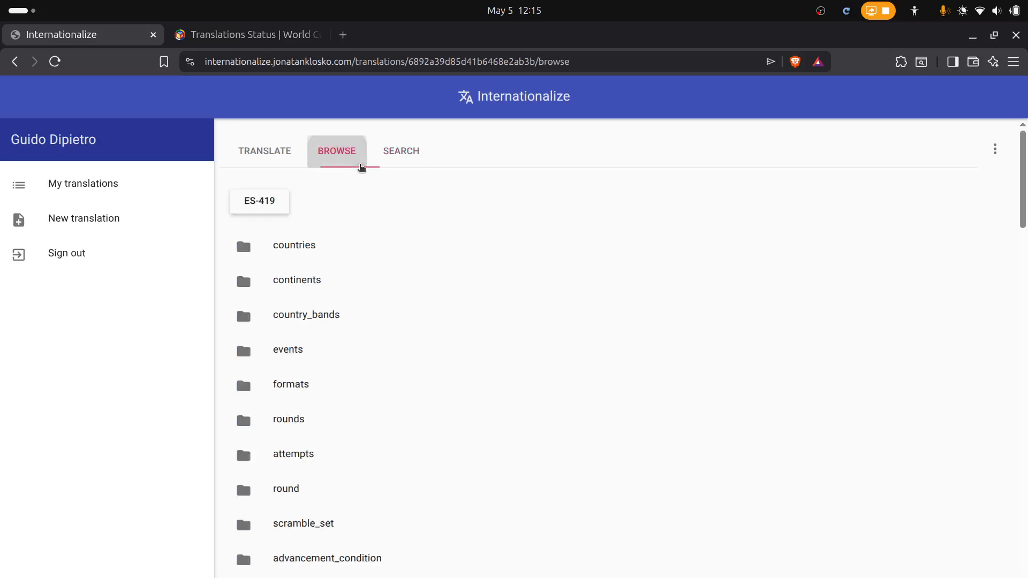
left_click(385, 158)
left_click(378, 208)
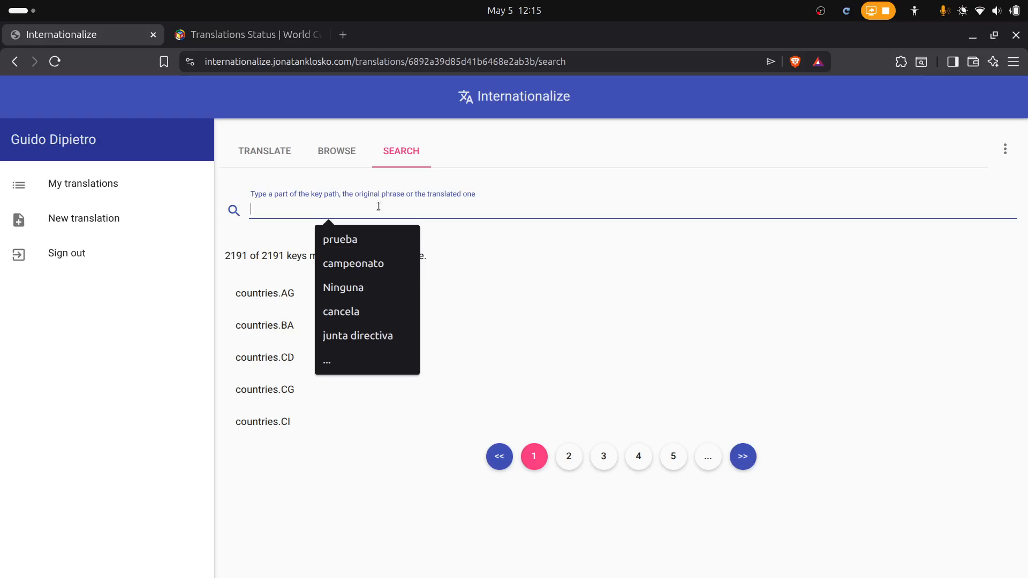
type("one or more")
left_click(406, 289)
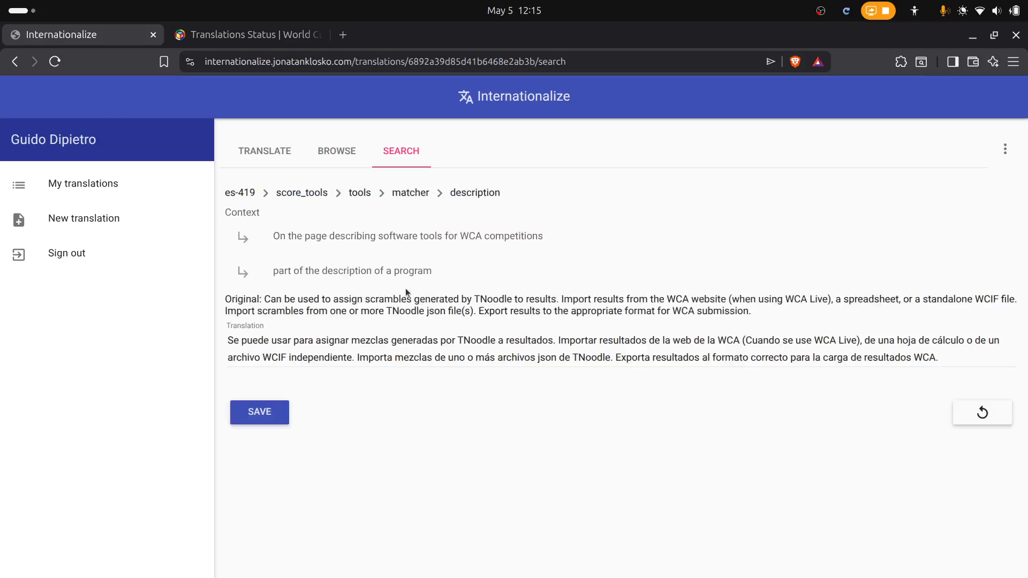
Search the translation keys for "horario" and open the competitions.schedule.display_for_room entry from the second page of results
left_click(340, 151)
left_click(406, 155)
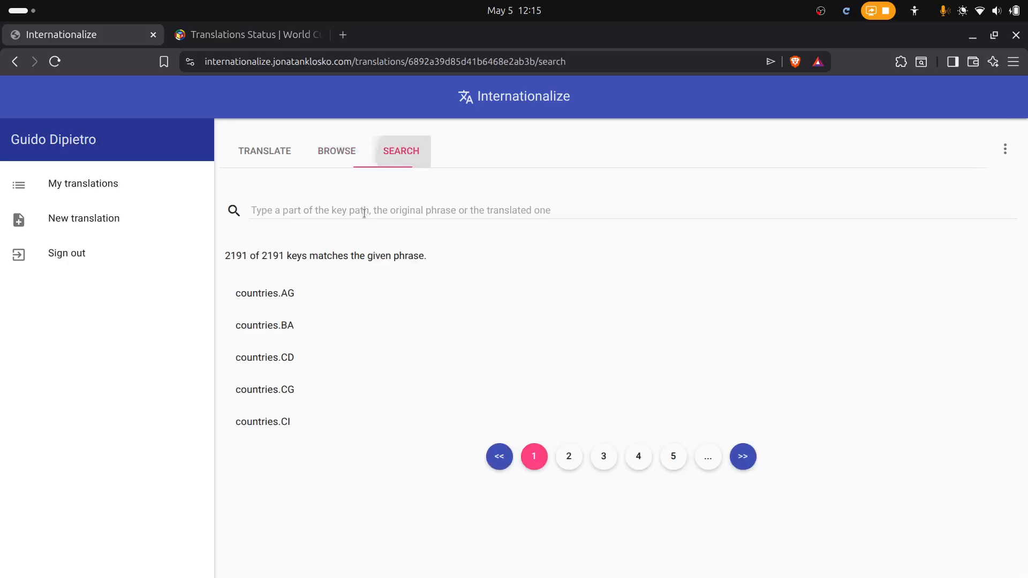
left_click(367, 211)
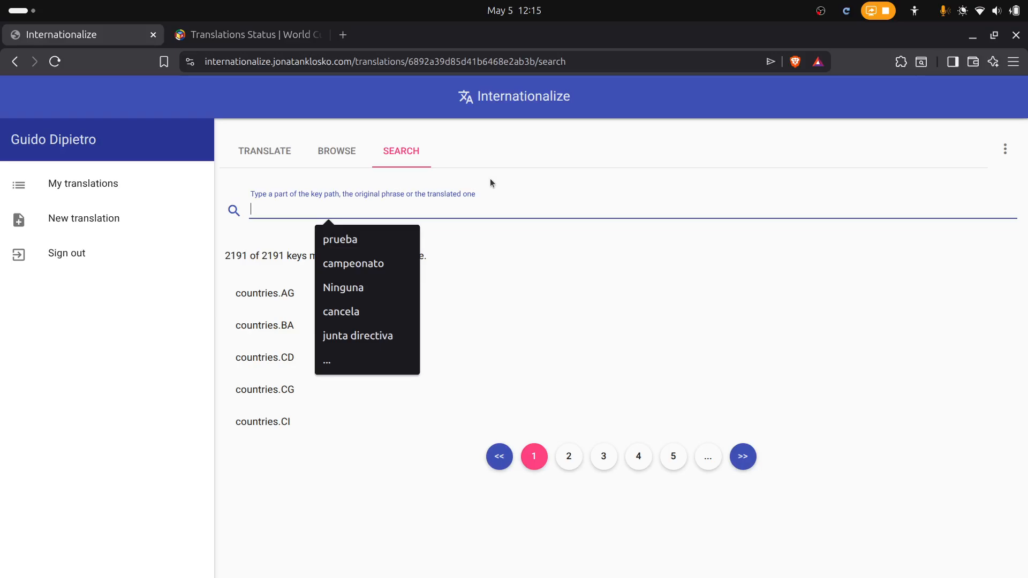
type("horario")
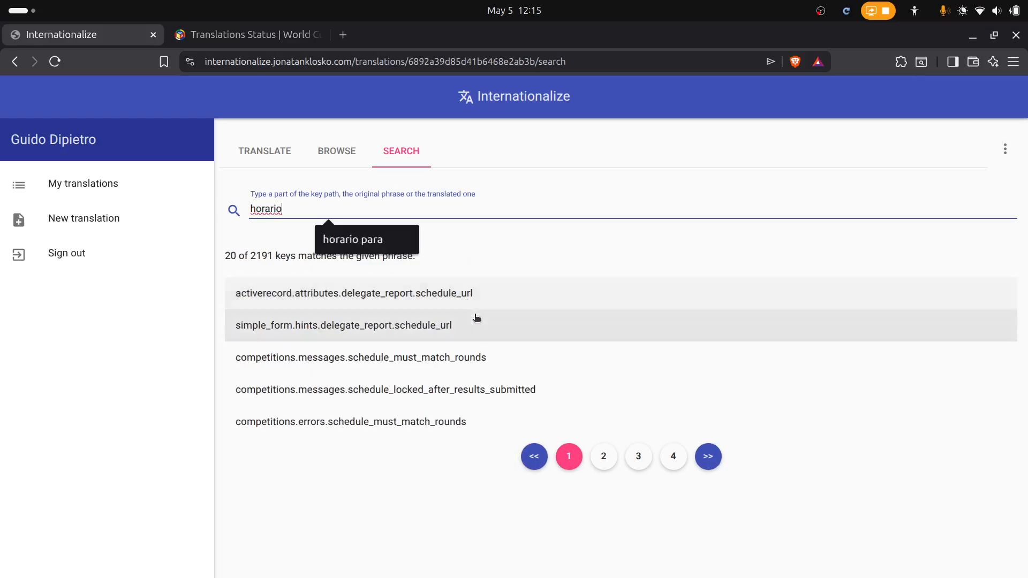
left_click(604, 471)
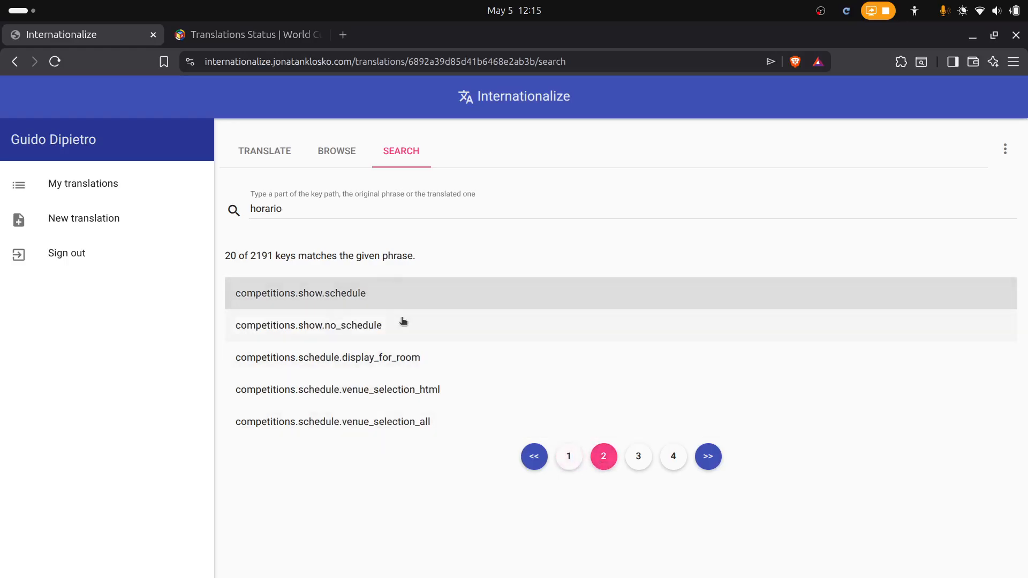
left_click(423, 358)
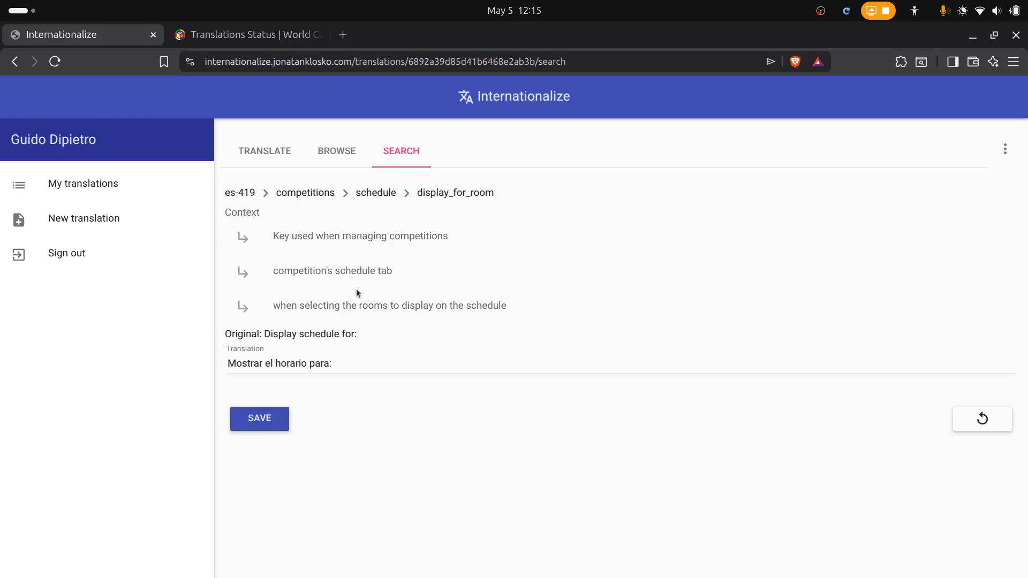
Browse the es-419 key tree to the schedule category inside competitions
left_click(336, 153)
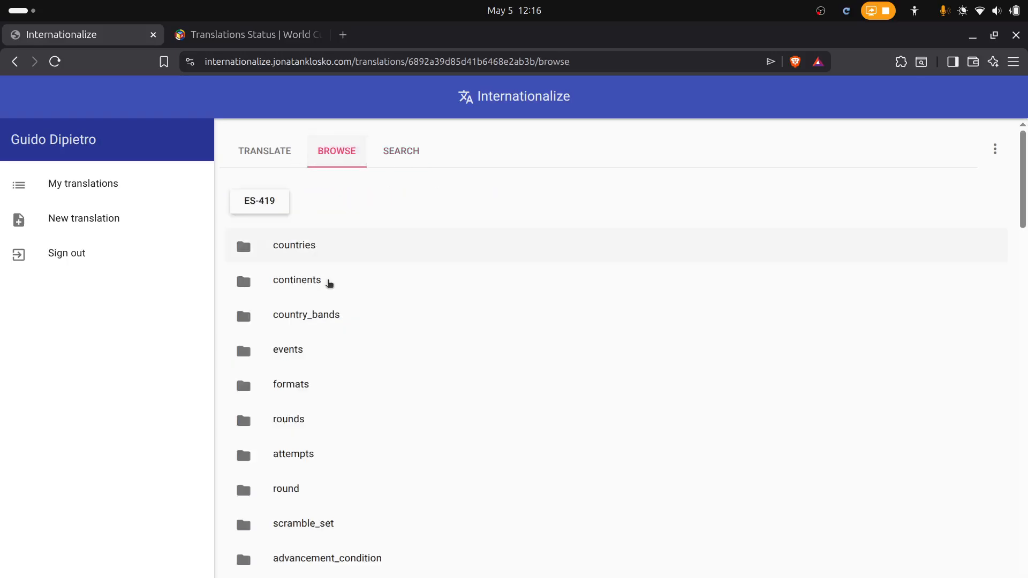
left_click(329, 282)
left_click(280, 151)
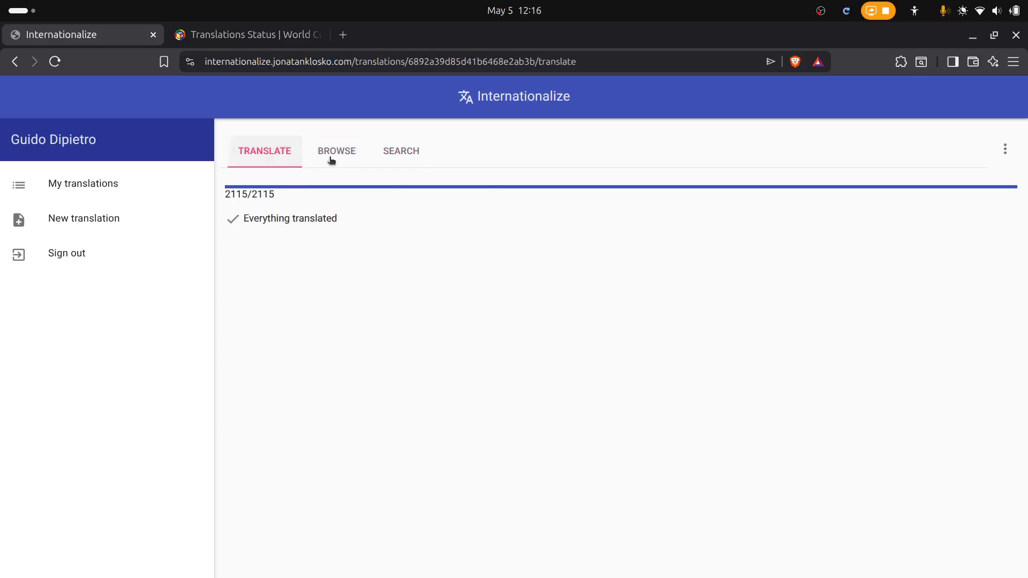
left_click(333, 158)
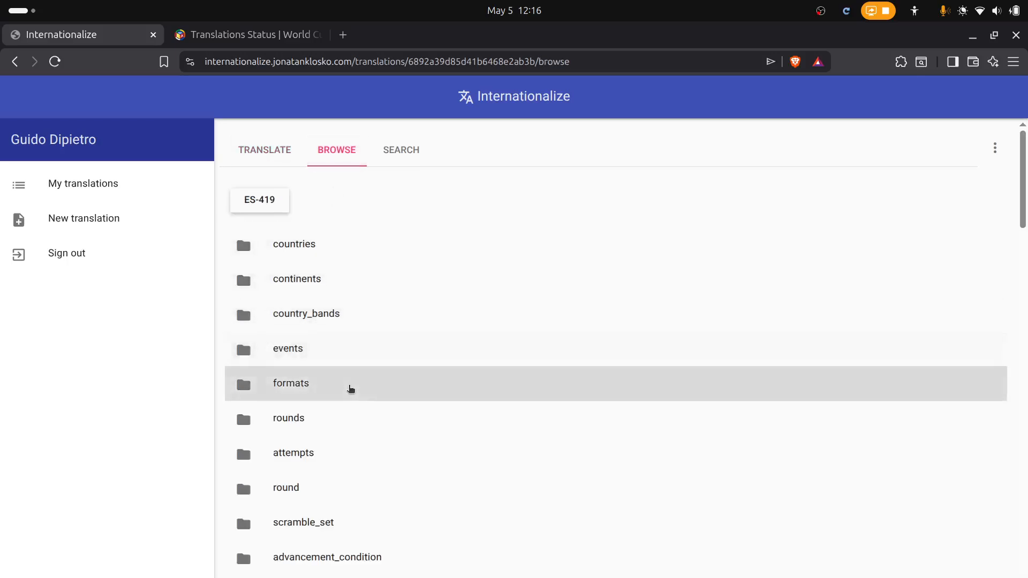
scroll(351, 387, "down", 5)
scroll(350, 390, "down", 12)
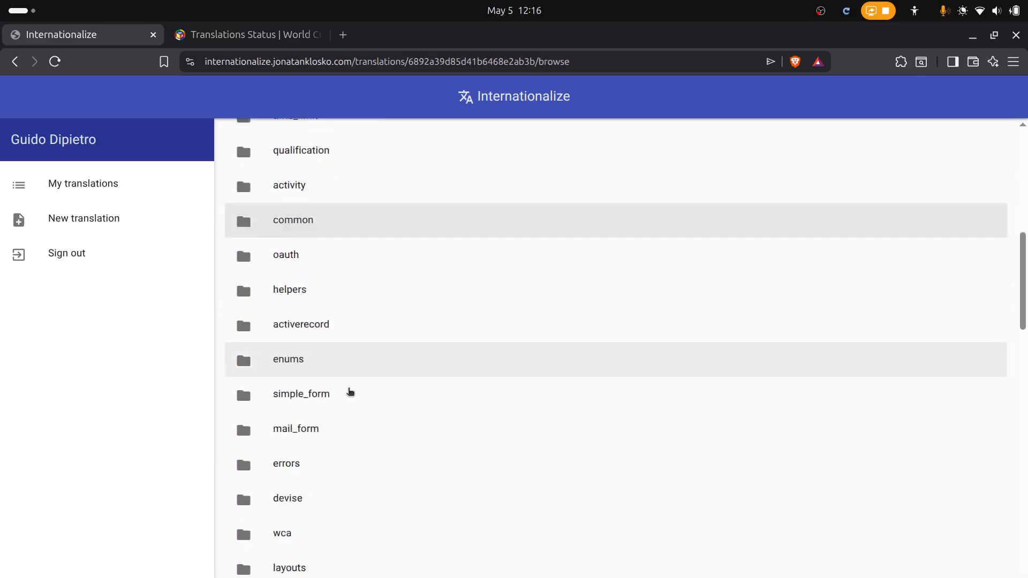
left_click(332, 203)
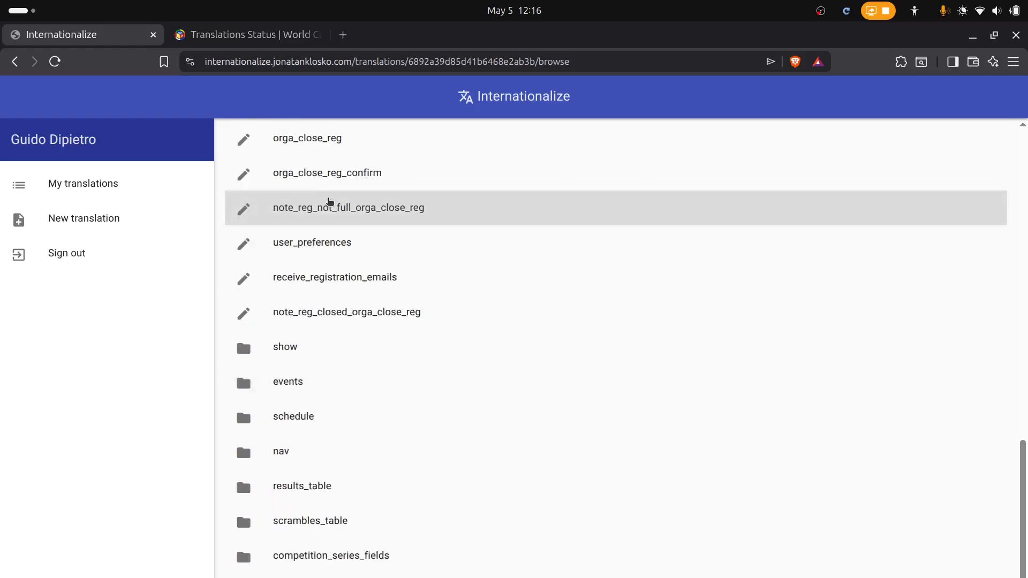
scroll(335, 215, "up", 12)
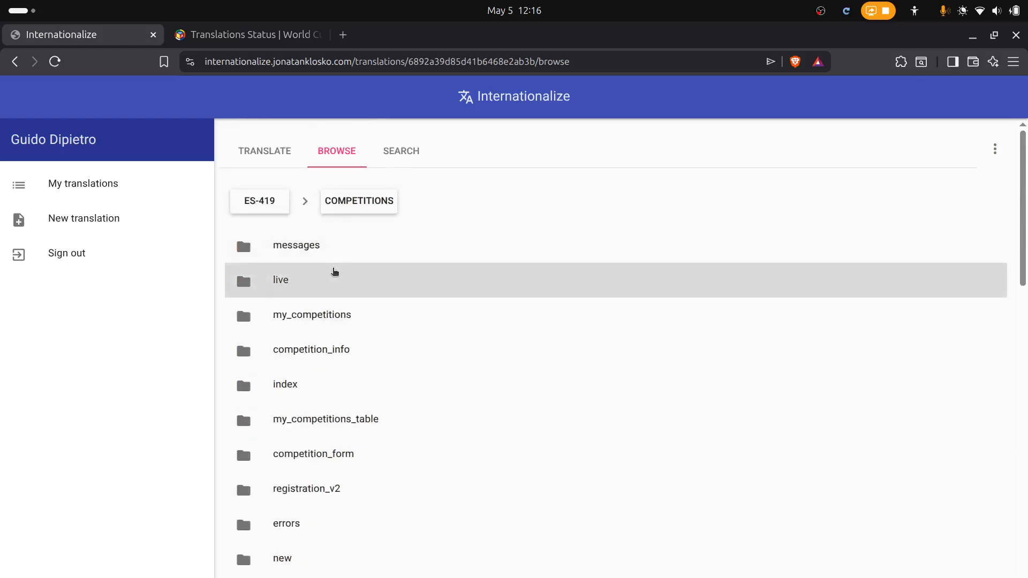
scroll(339, 265, "down", 5)
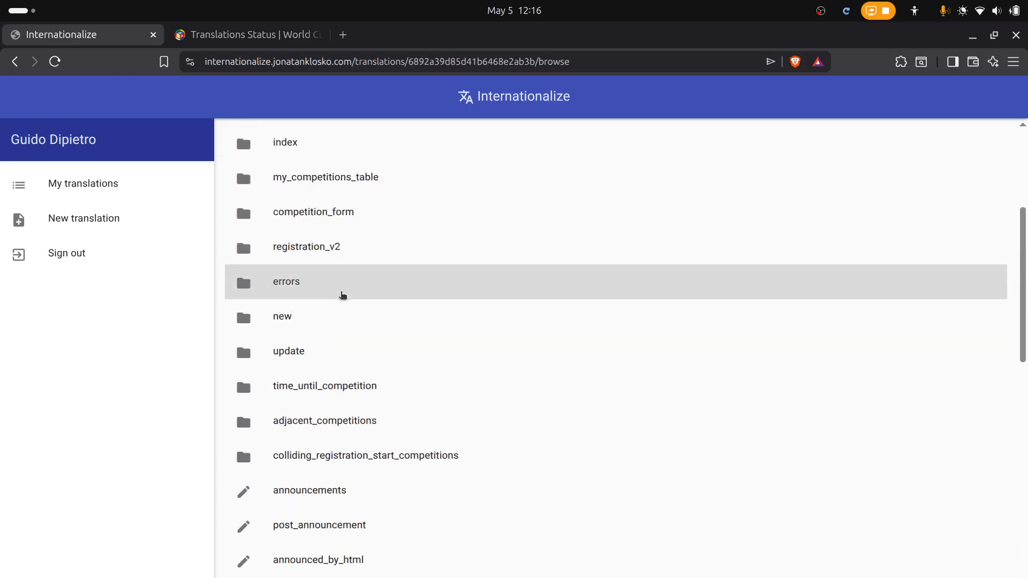
scroll(340, 289, "down", 15)
left_click(338, 398)
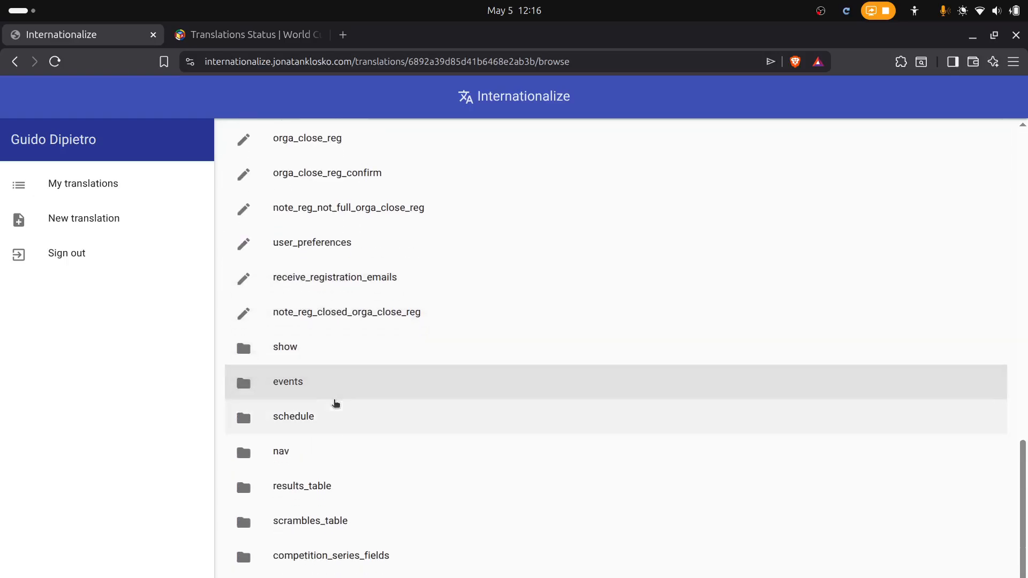
Look through entries in the schedule category, including time_zone and room_or_stage
scroll(359, 348, "up", 3)
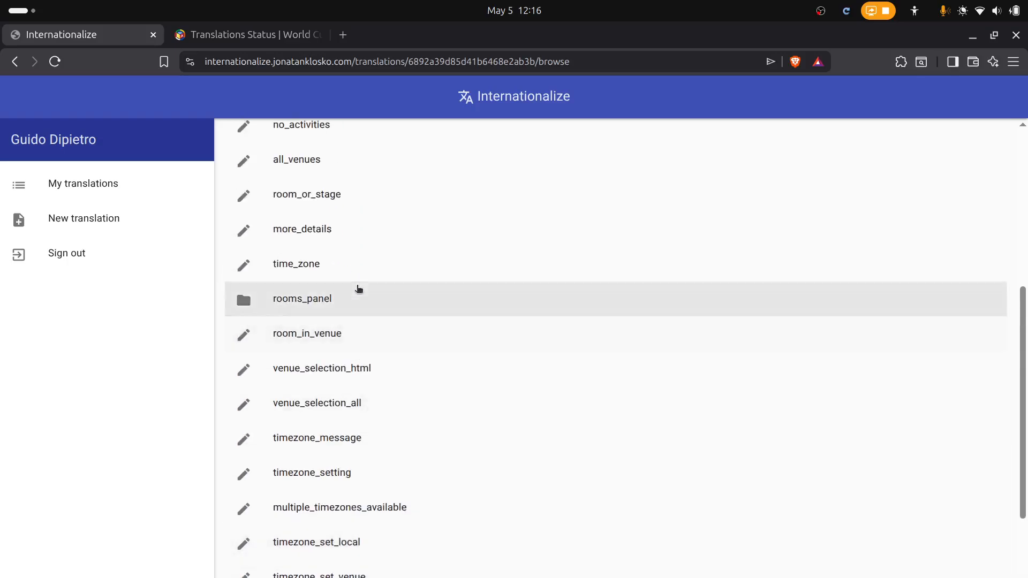
left_click(359, 269)
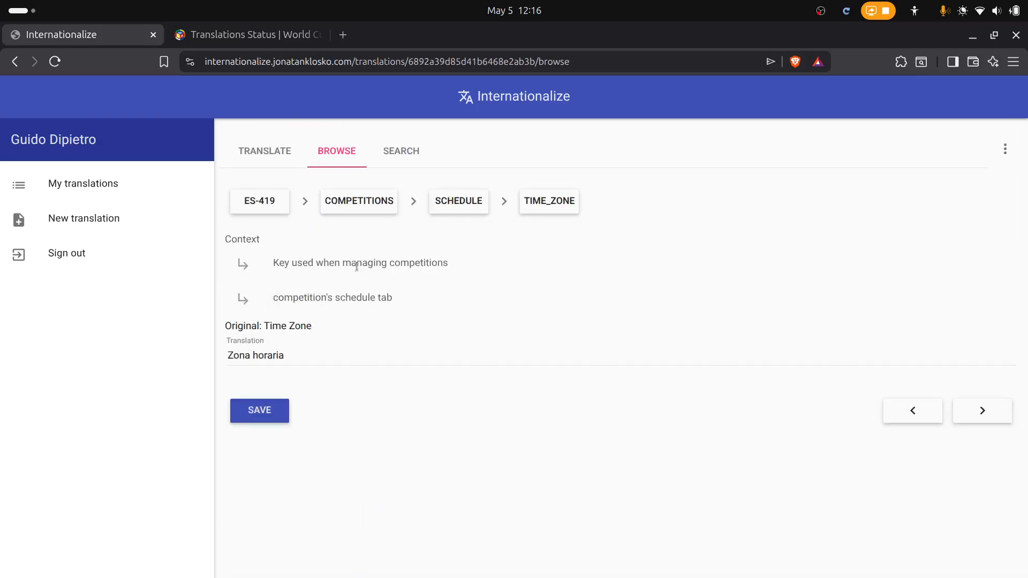
left_click(436, 201)
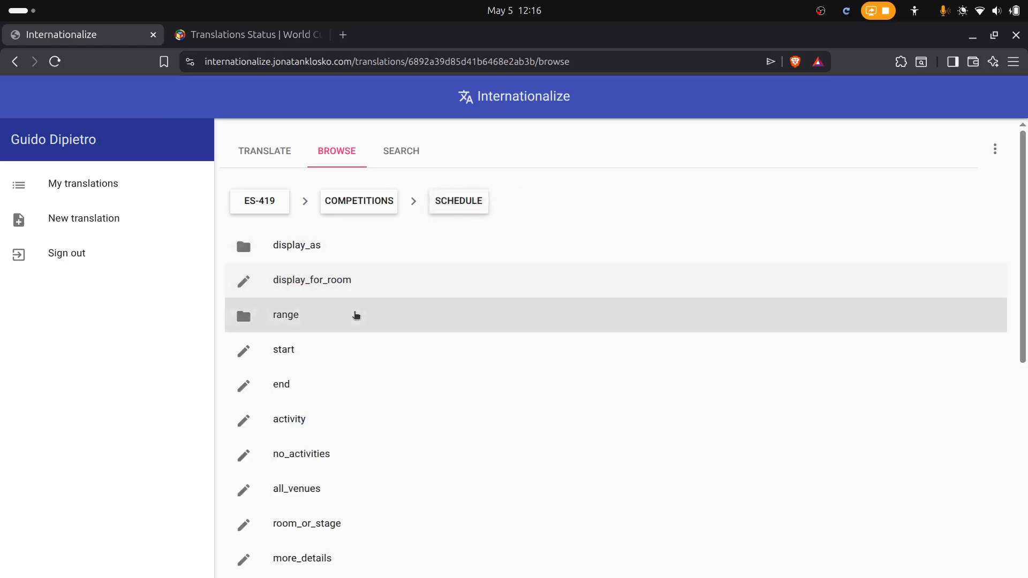
scroll(357, 391, "down", 2)
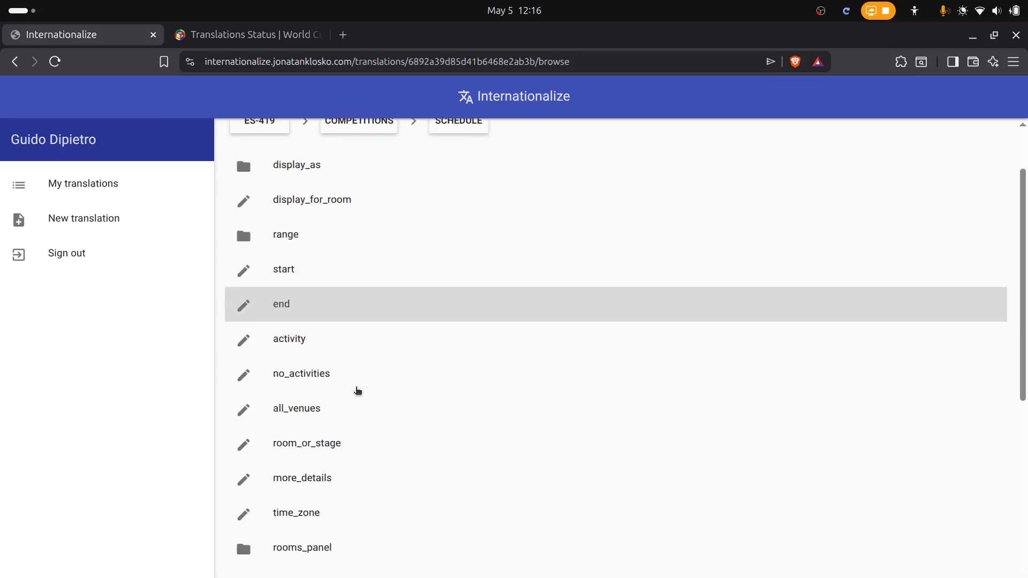
left_click(354, 408)
left_click(464, 199)
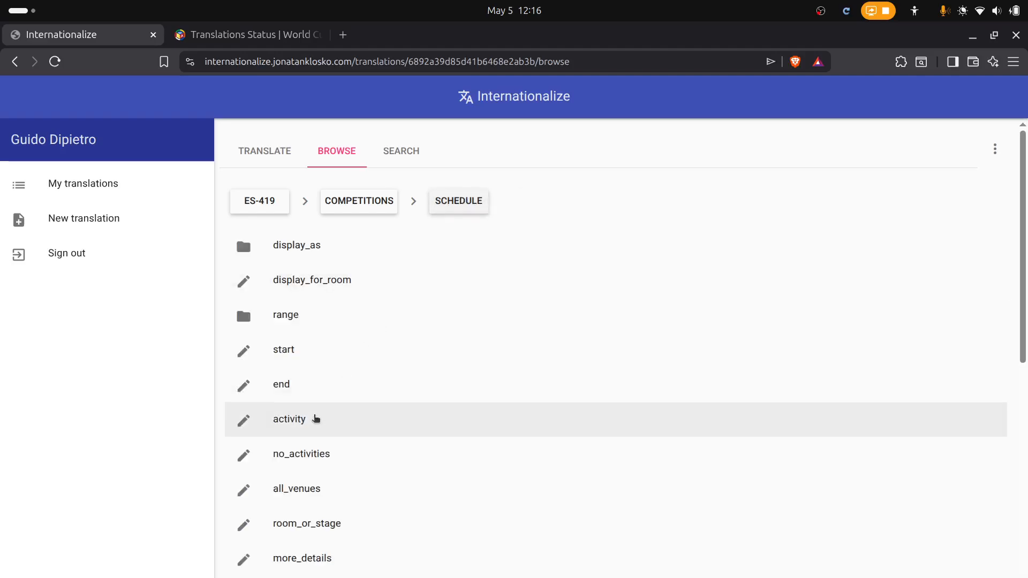
scroll(383, 420, "down", 3)
left_click(351, 367)
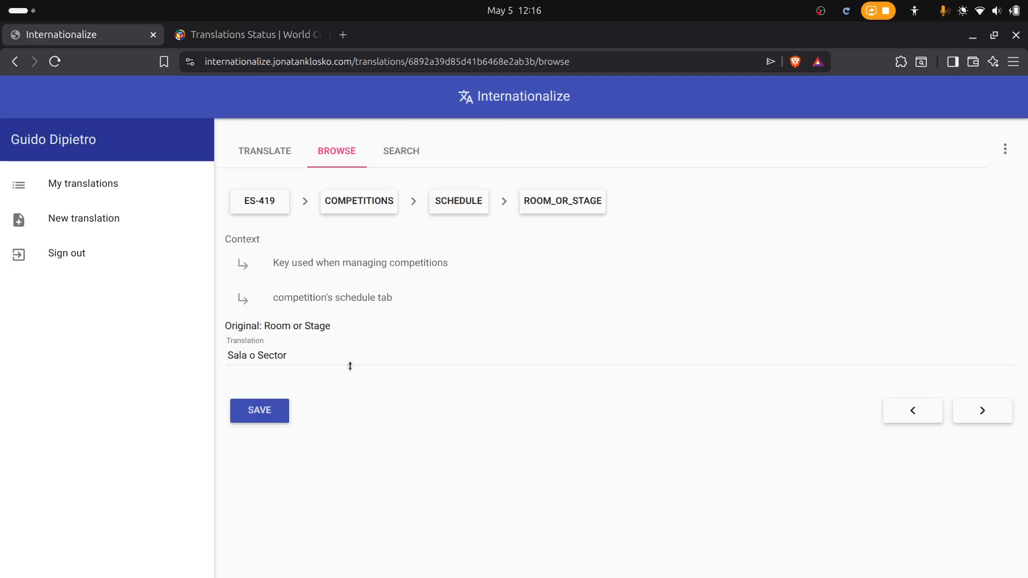
Return to the schedule category and open the venue_selection_all entry
left_click(460, 207)
scroll(402, 369, "down", 5)
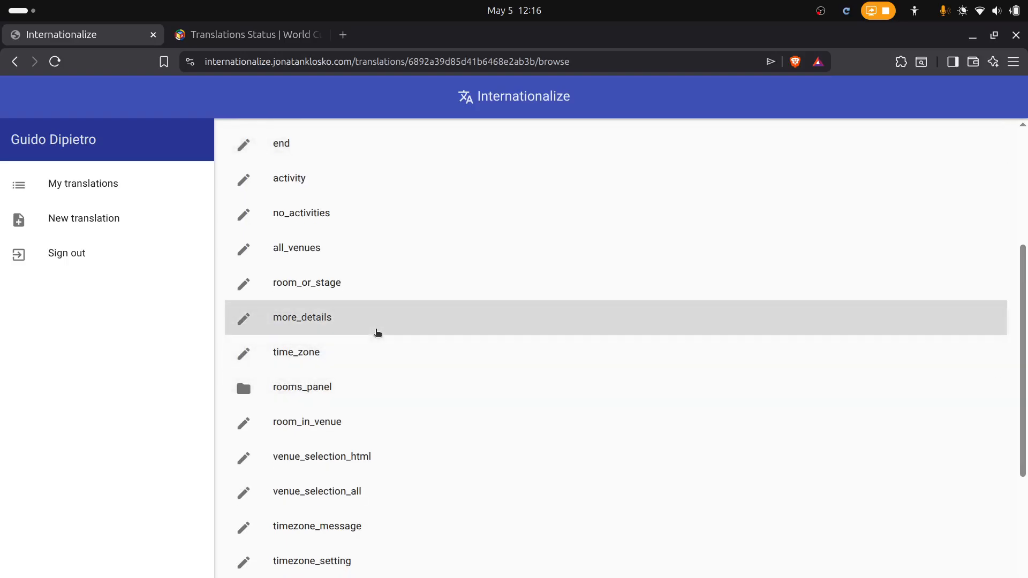
left_click(377, 333)
left_click(440, 207)
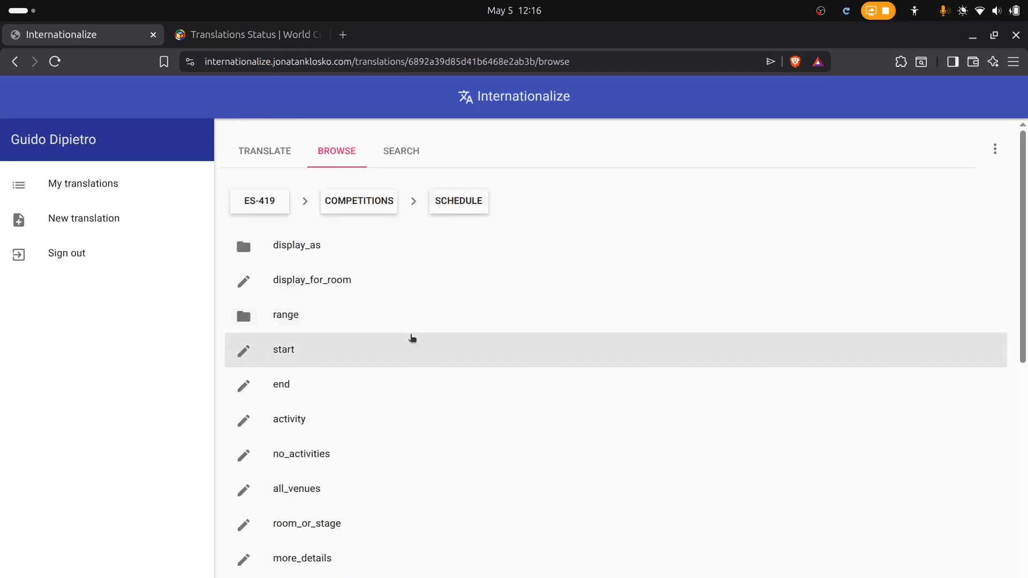
scroll(411, 337, "down", 5)
left_click(382, 412)
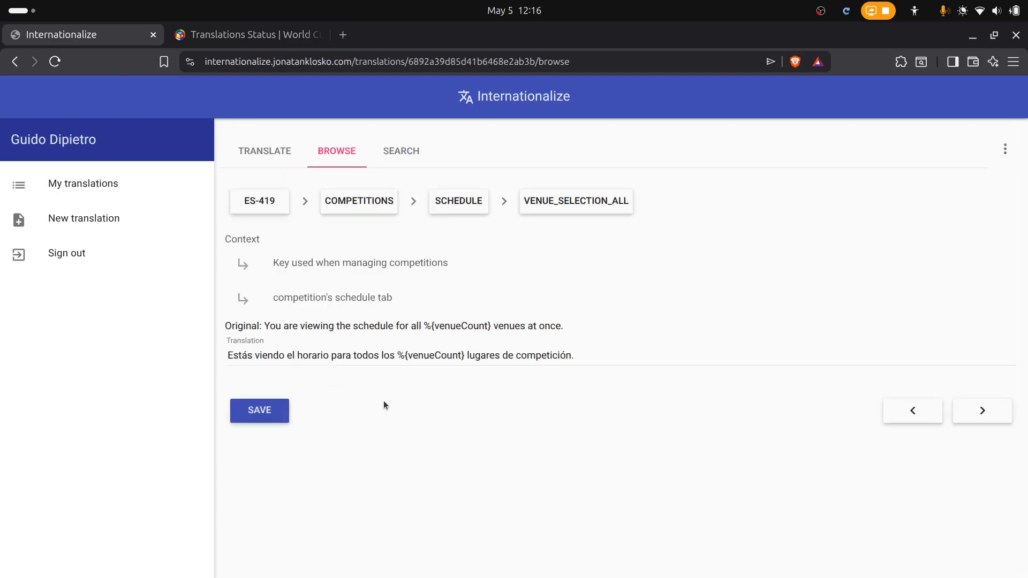
Open the venue_selection_html entry in the schedule category and review its original phrases and plural translation fields
left_click(455, 201)
scroll(437, 332, "down", 5)
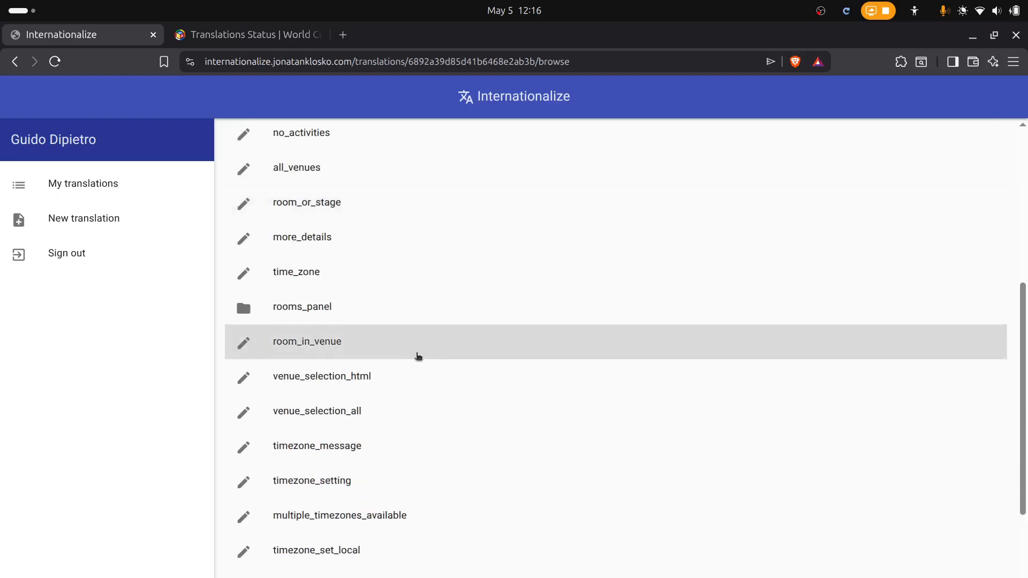
left_click(414, 364)
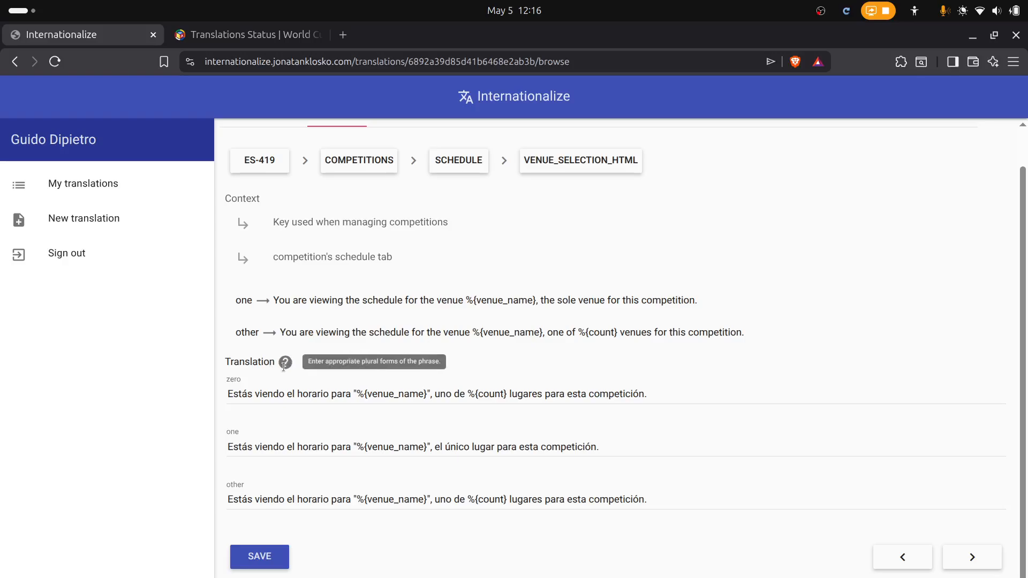
scroll(539, 254, "up", 1)
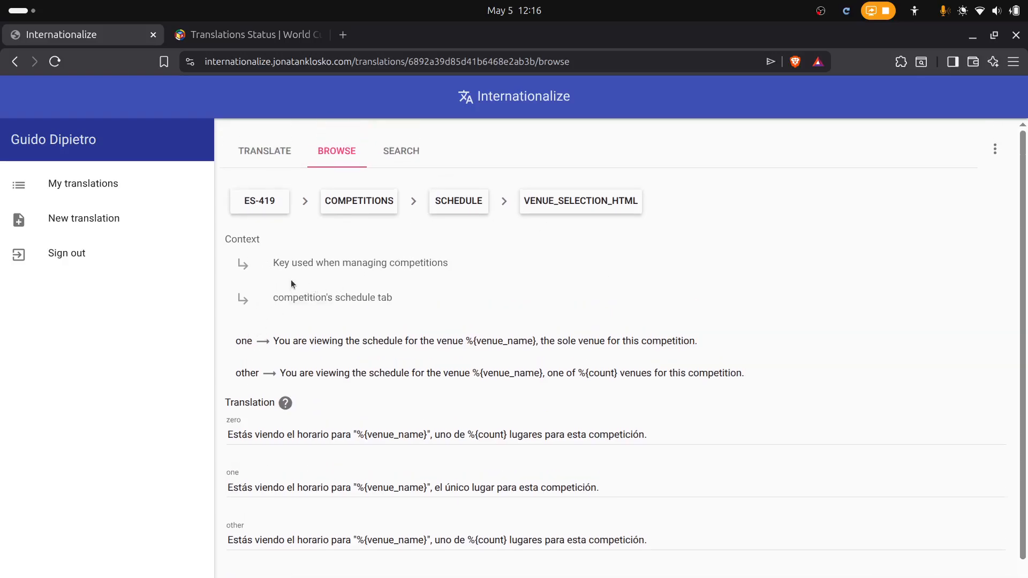
scroll(291, 272, "down", 1)
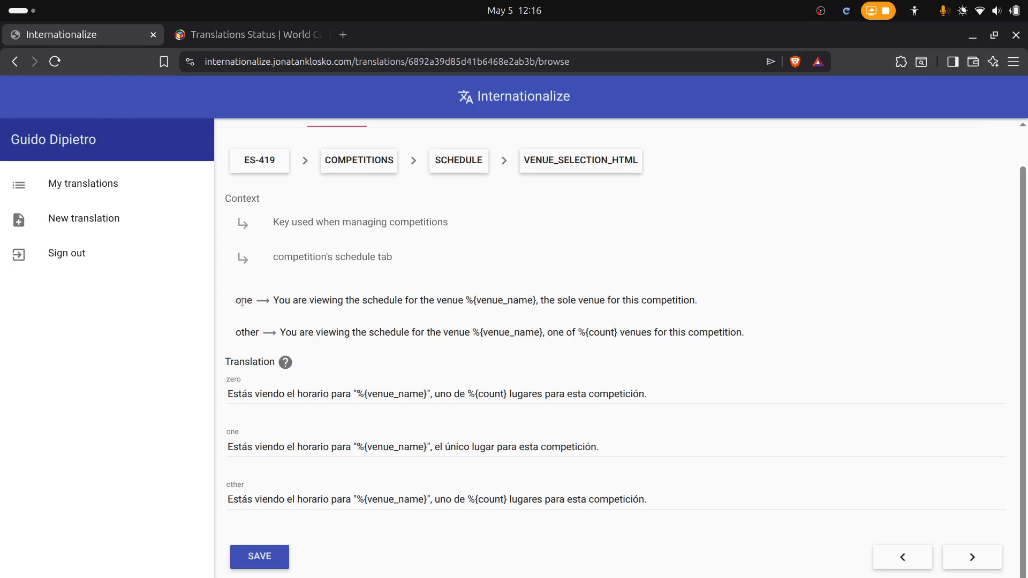
Examine the one and other labels and the original sentence of the one form in venue_selection_html
double_click(242, 301)
left_click_drag(236, 334, 256, 333)
left_click_drag(274, 301, 704, 298)
left_click(624, 272)
double_click(245, 302)
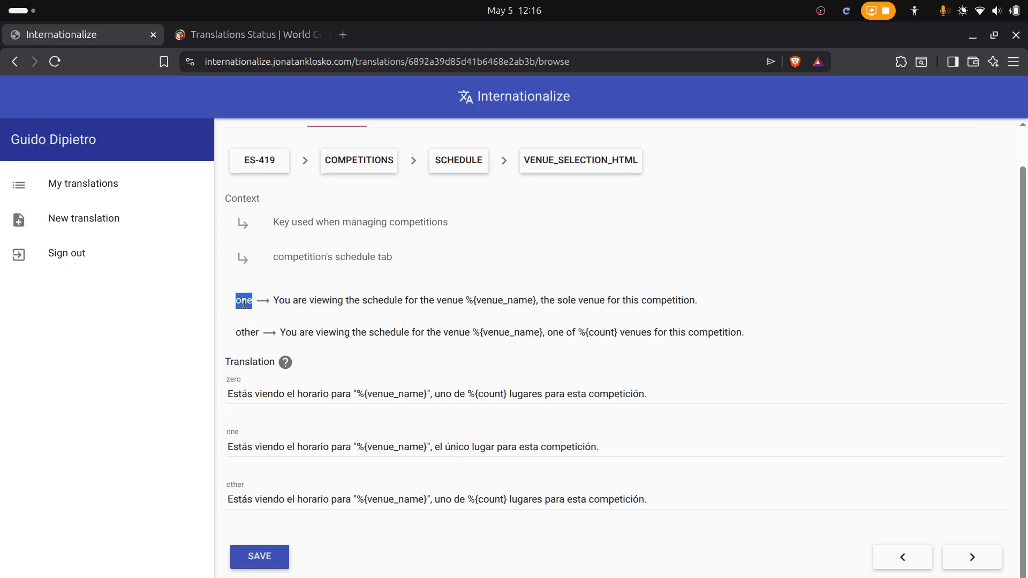
Examine the original sentence of the other form, including the phrase "one of %{count} venues"
double_click(246, 333)
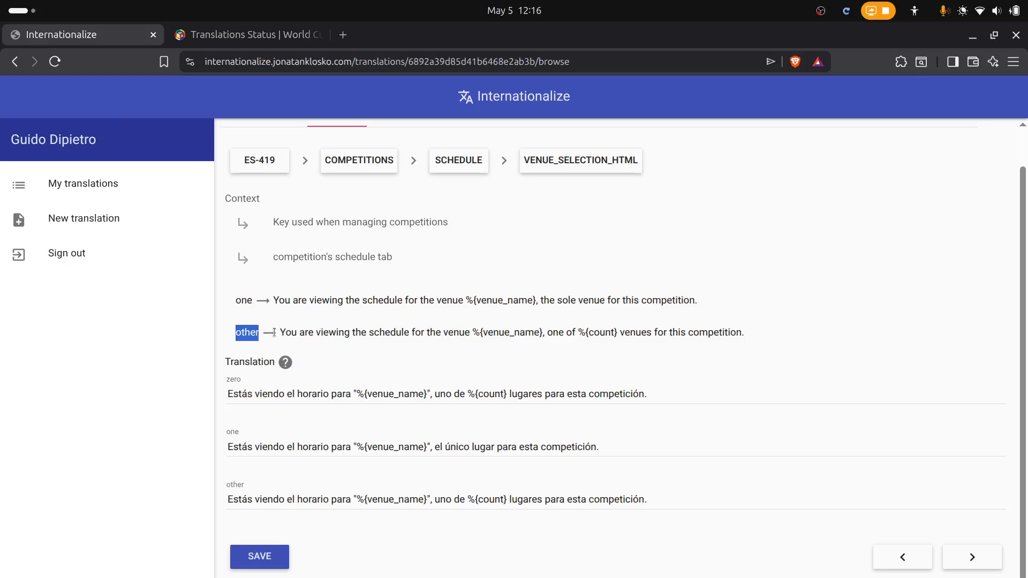
left_click_drag(274, 333, 751, 329)
left_click(734, 310)
left_click_drag(583, 338, 652, 336)
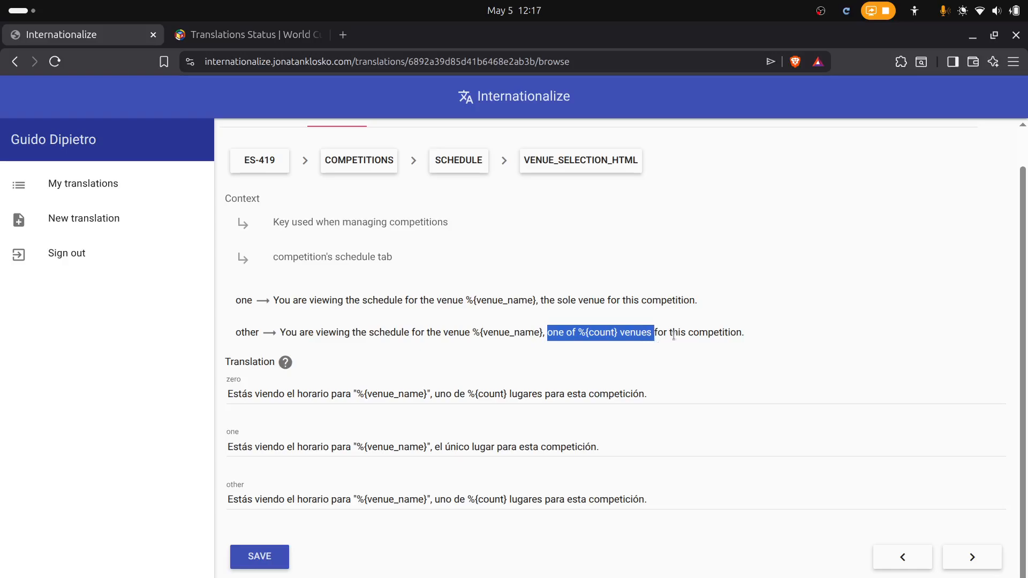
left_click(735, 317)
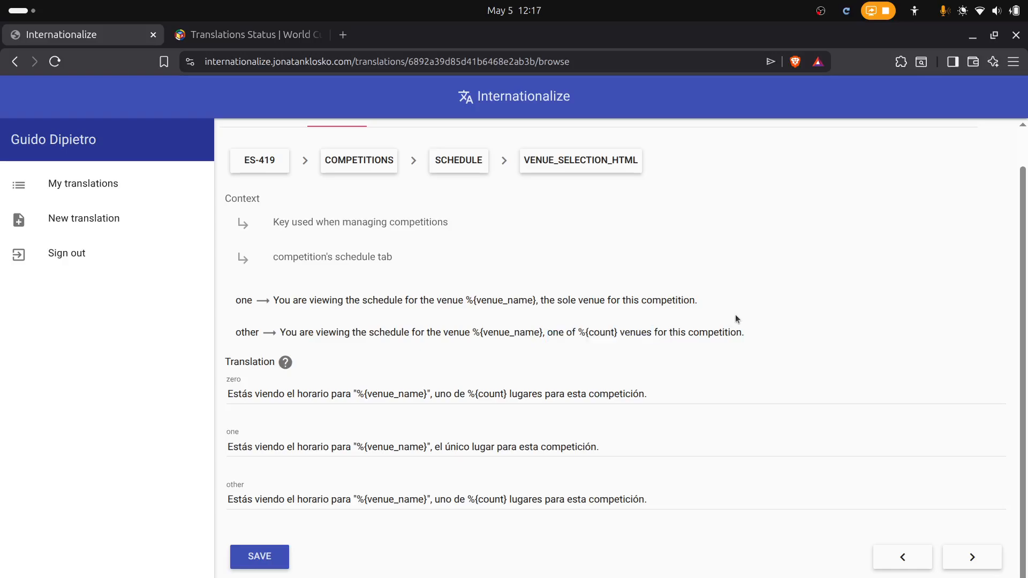
Examine the zero, one and other labels of the translation fields and highlight the full text of the zero form
double_click(231, 380)
double_click(232, 432)
double_click(235, 485)
left_click(476, 370)
double_click(234, 485)
left_click(244, 425)
left_click_drag(227, 391, 660, 392)
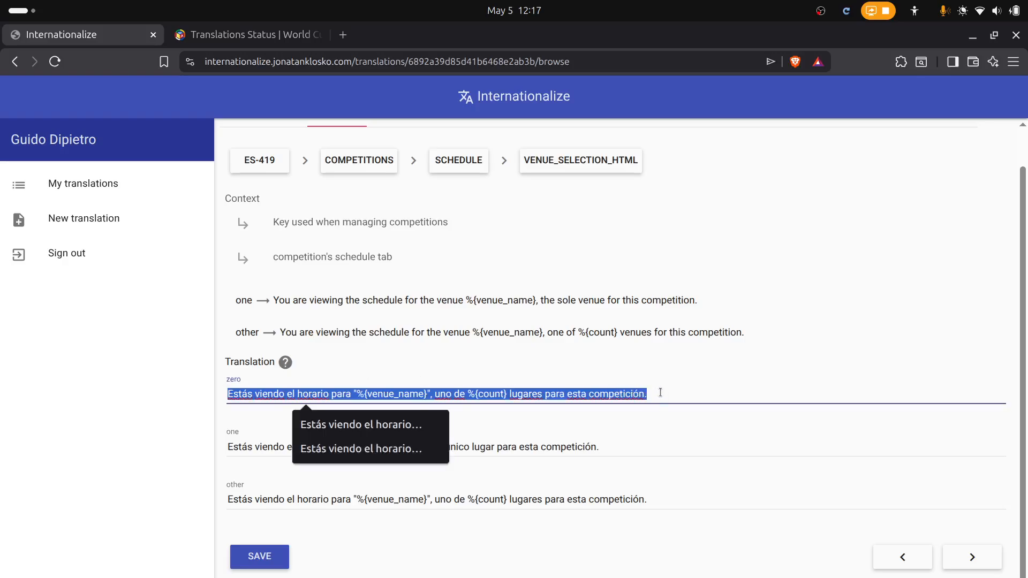
Compare the Spanish texts of the zero, one and other plural forms of venue_selection_html
left_click(607, 357)
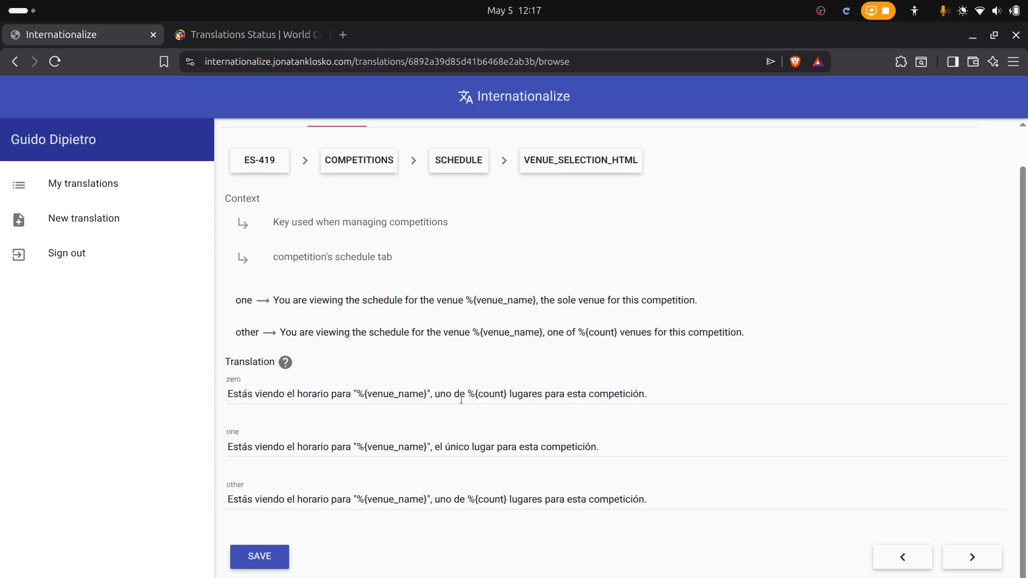
left_click_drag(647, 397, 212, 398)
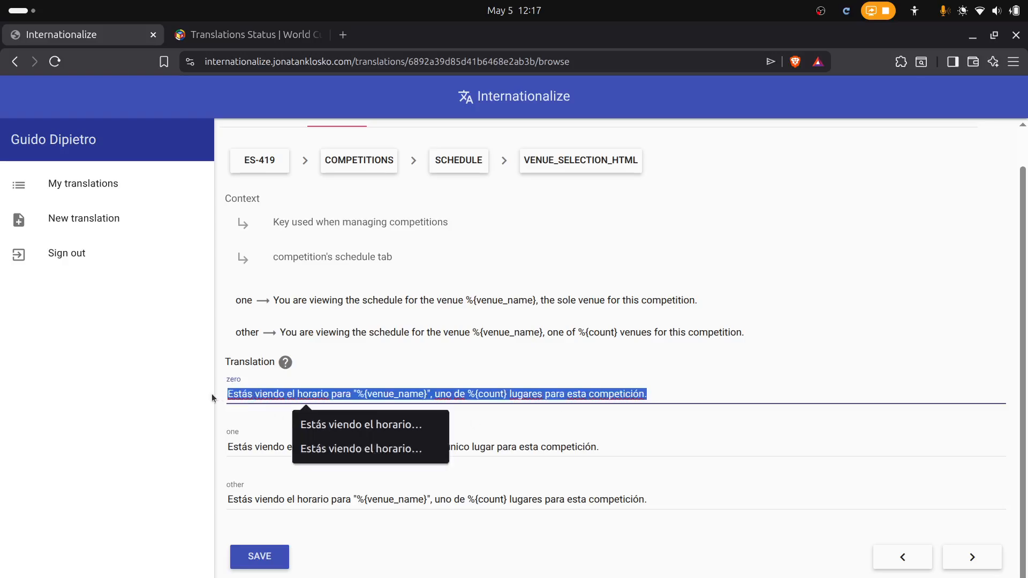
left_click(404, 366)
left_click(227, 449)
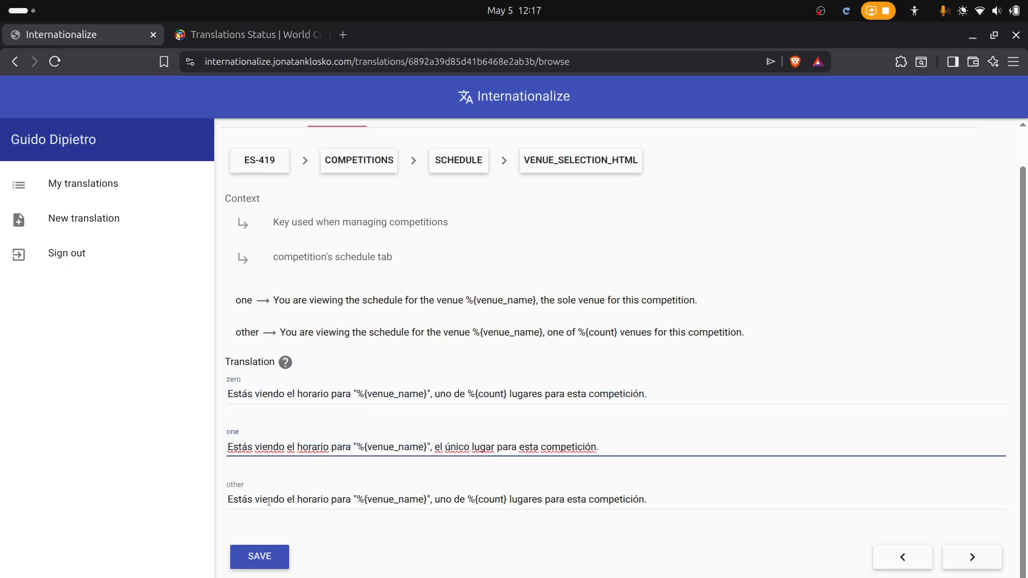
left_click(226, 502)
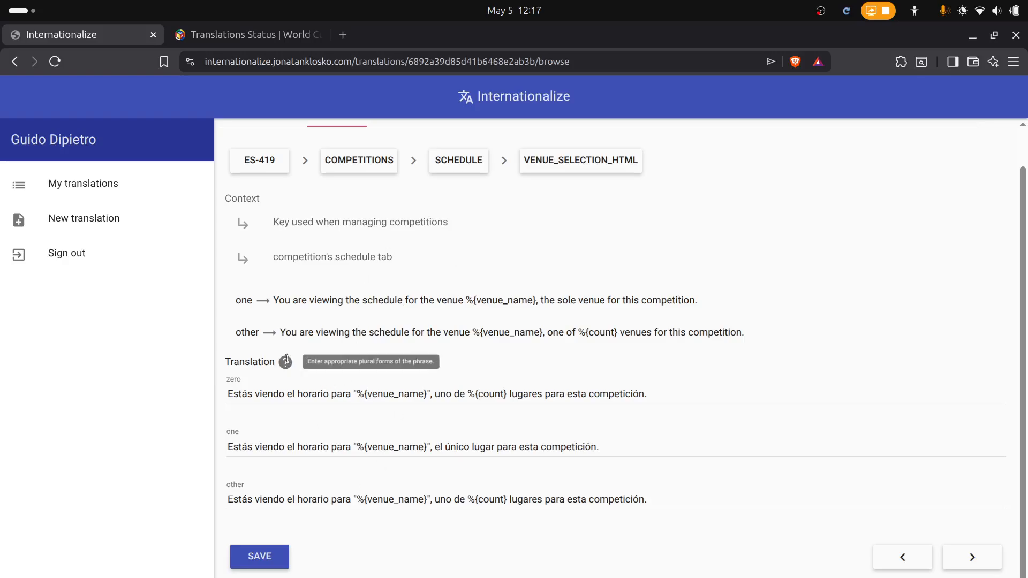
Show the raw data of the es-419 translation and copy all of it to the clipboard
scroll(398, 256, "up", 2)
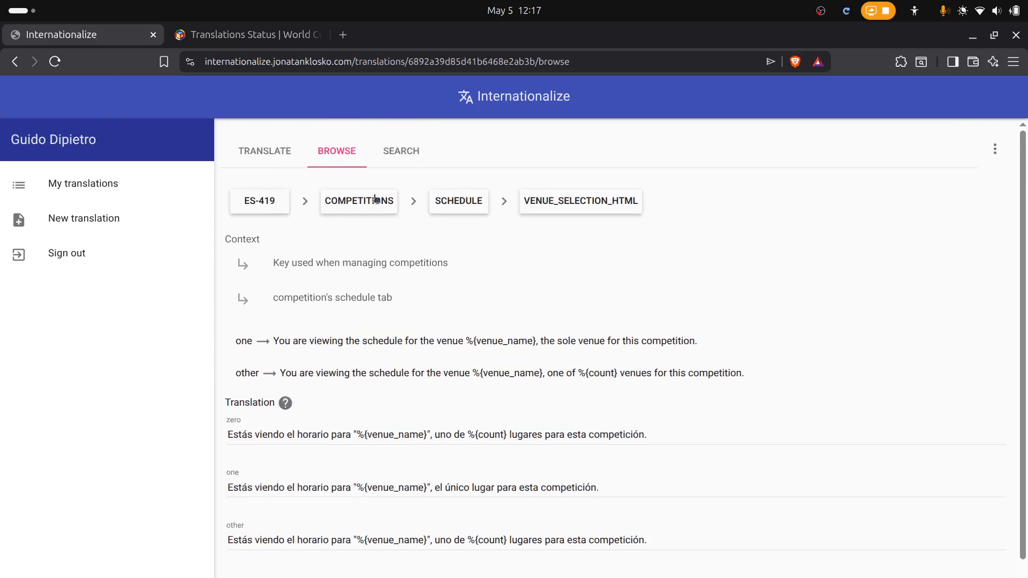
left_click(260, 151)
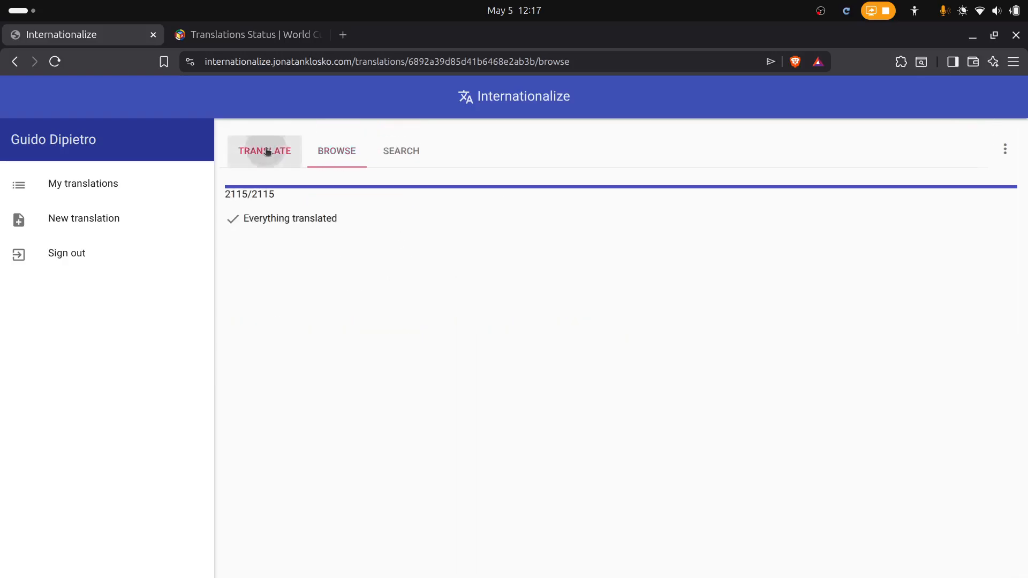
left_click(1005, 152)
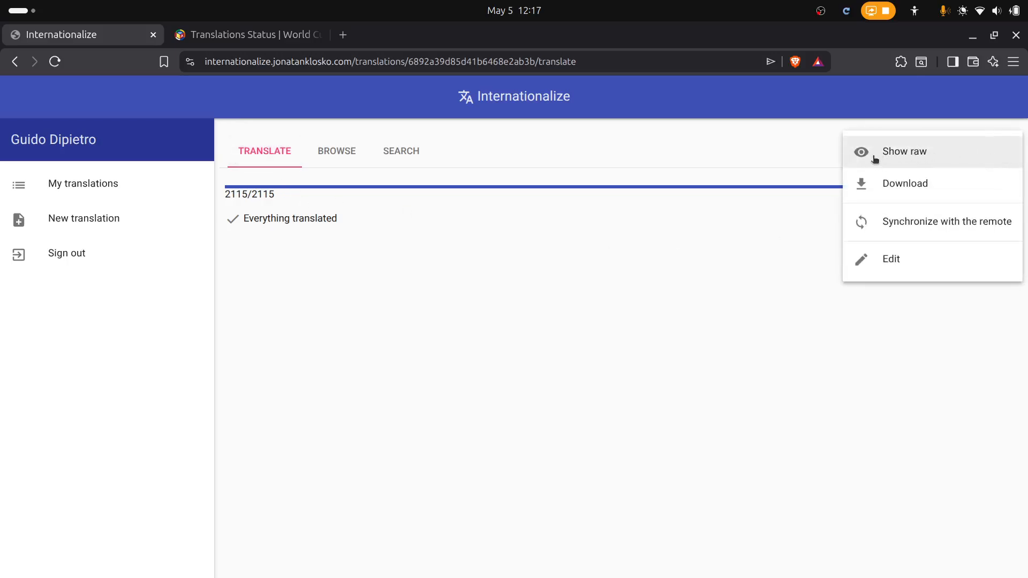
left_click(921, 154)
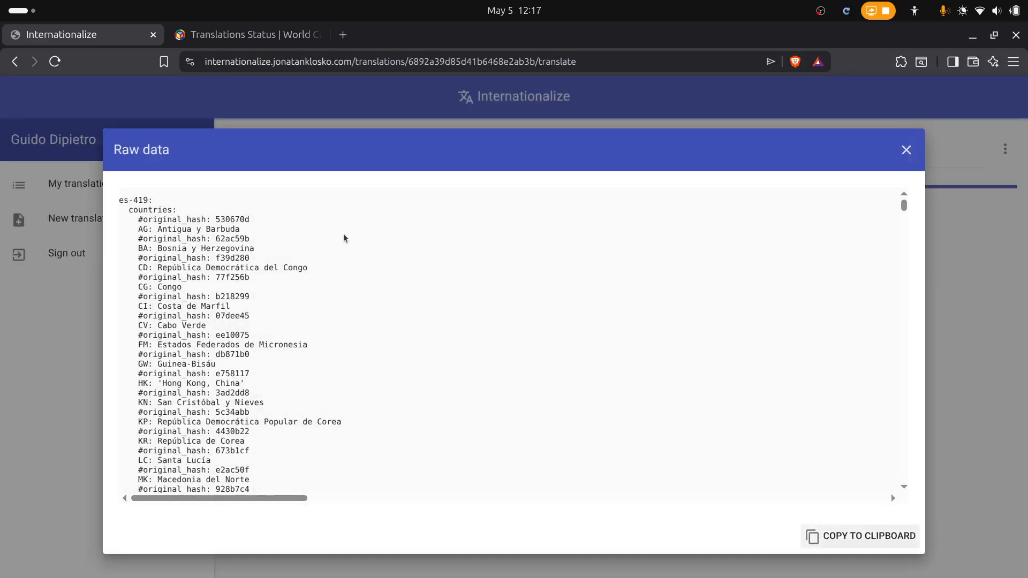
left_click_drag(904, 204, 852, 482)
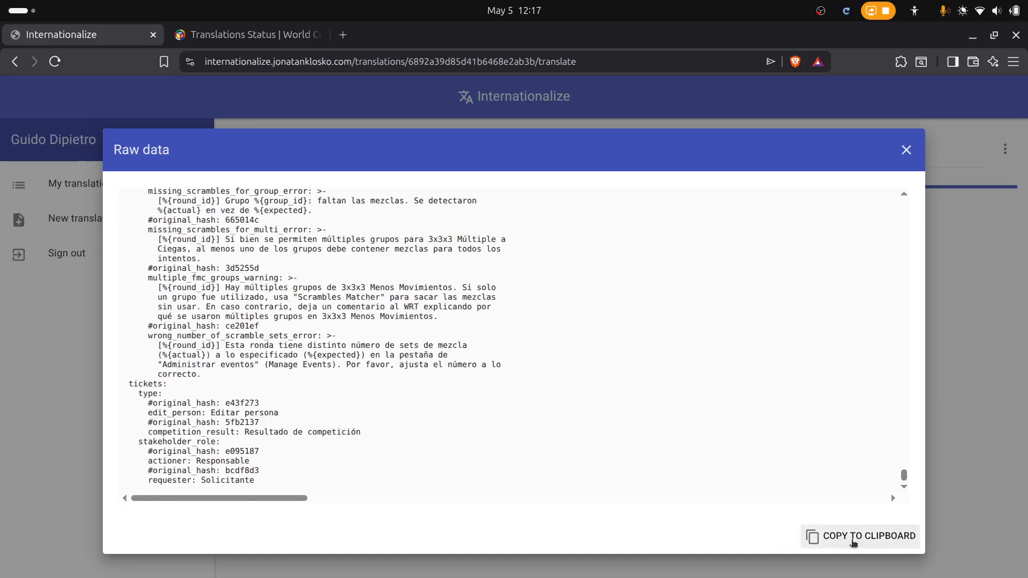
left_click(862, 542)
Switch to the World Cube Association Translations Status page and start a website translation update with the locale es-419
left_click(246, 34)
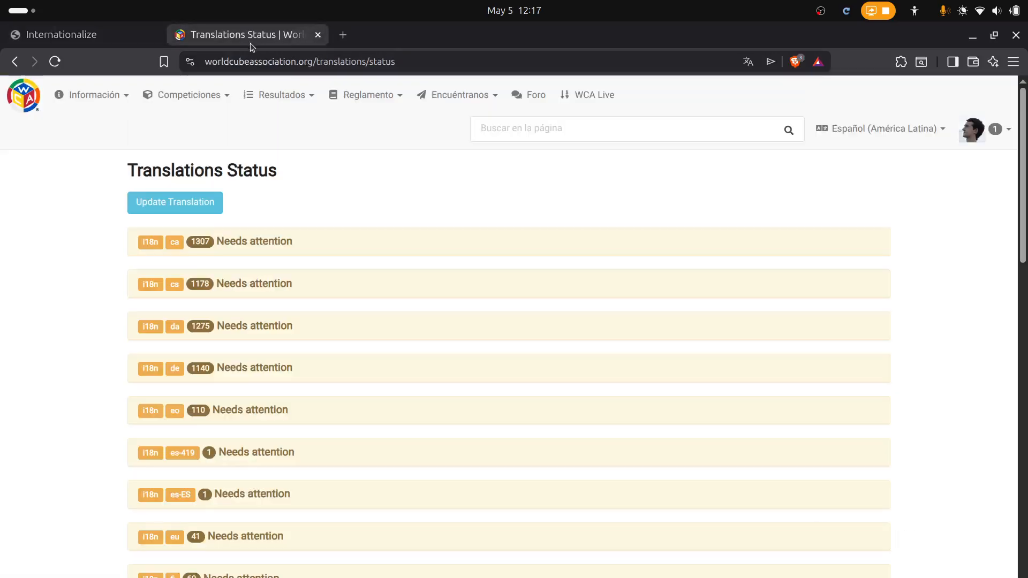
left_click(171, 210)
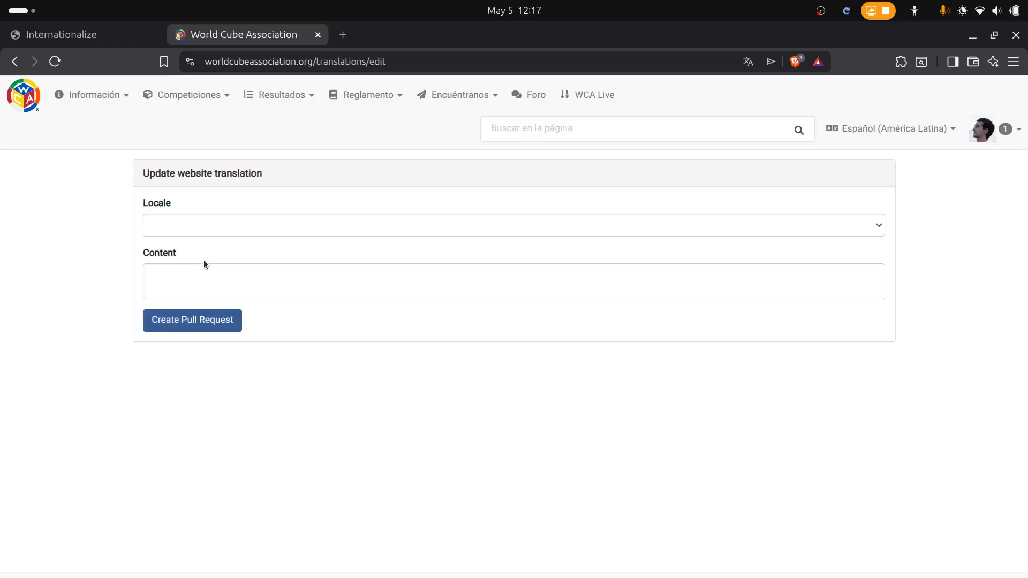
left_click(194, 225)
left_click(201, 378)
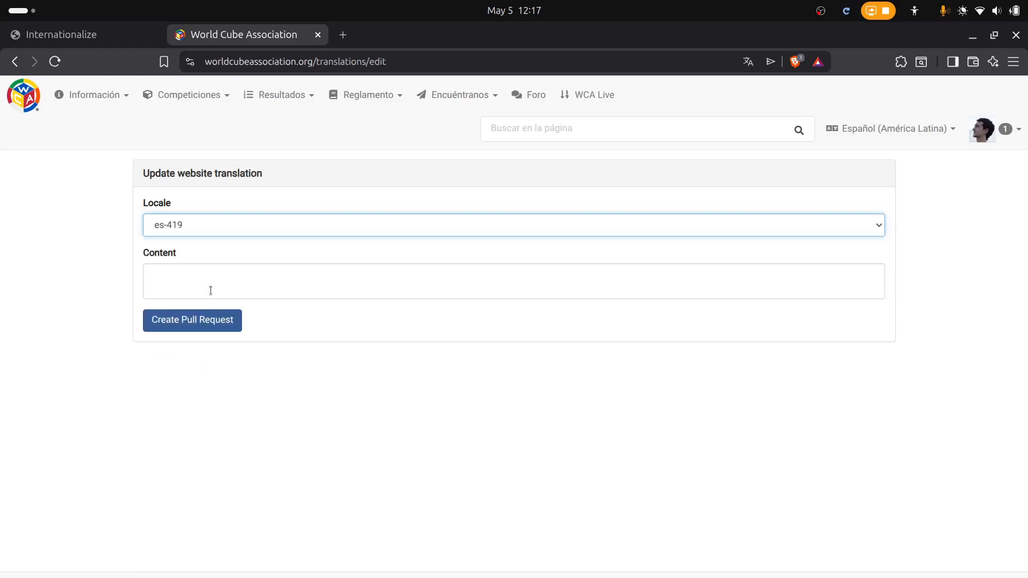
Paste the copied raw data as the translation content and create the pull request
left_click(211, 281)
key("ctrl+v")
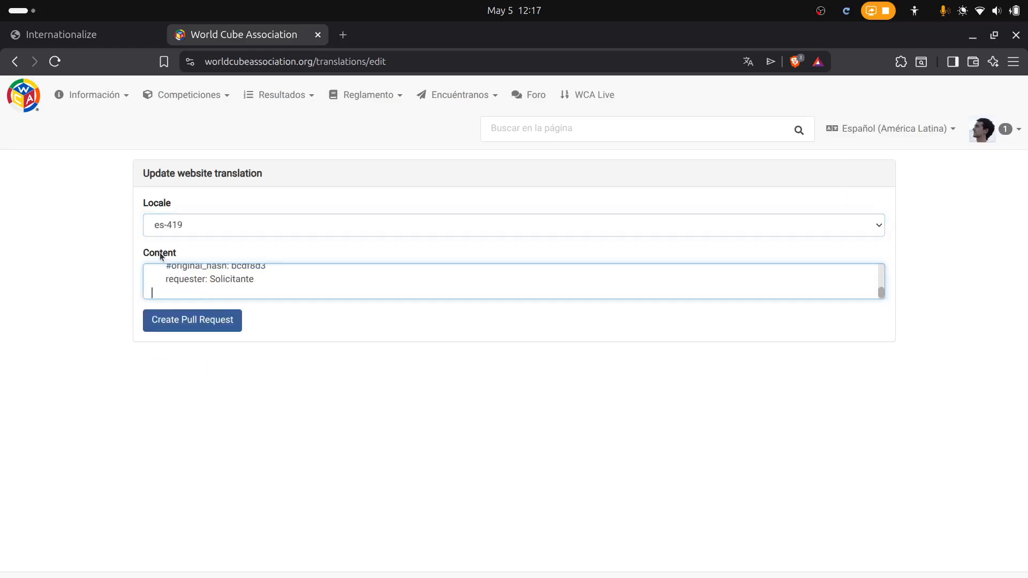
left_click(193, 325)
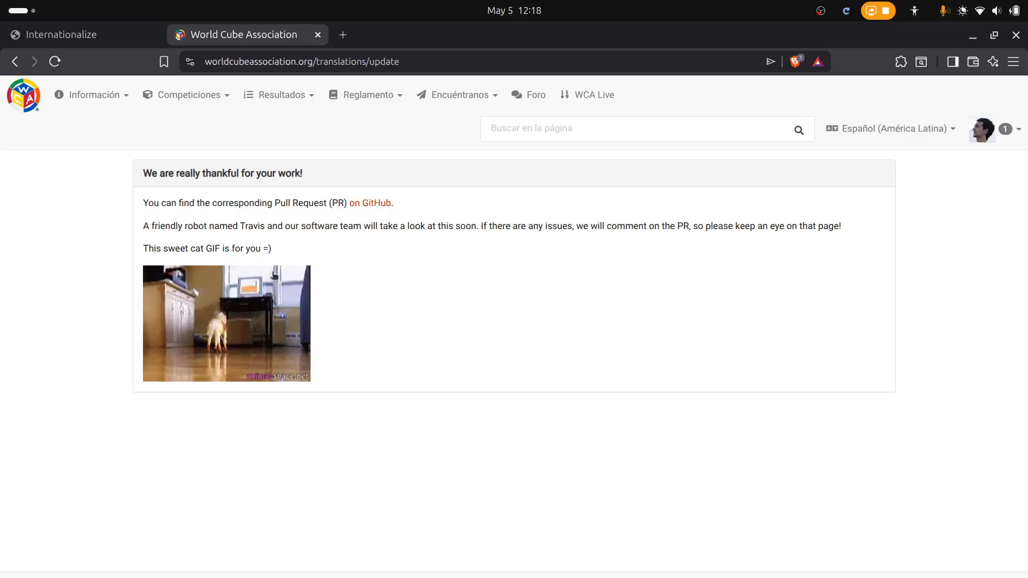
Open the corresponding pull request on GitHub in a new tab and examine its submitter note and checks
middle_click(373, 205)
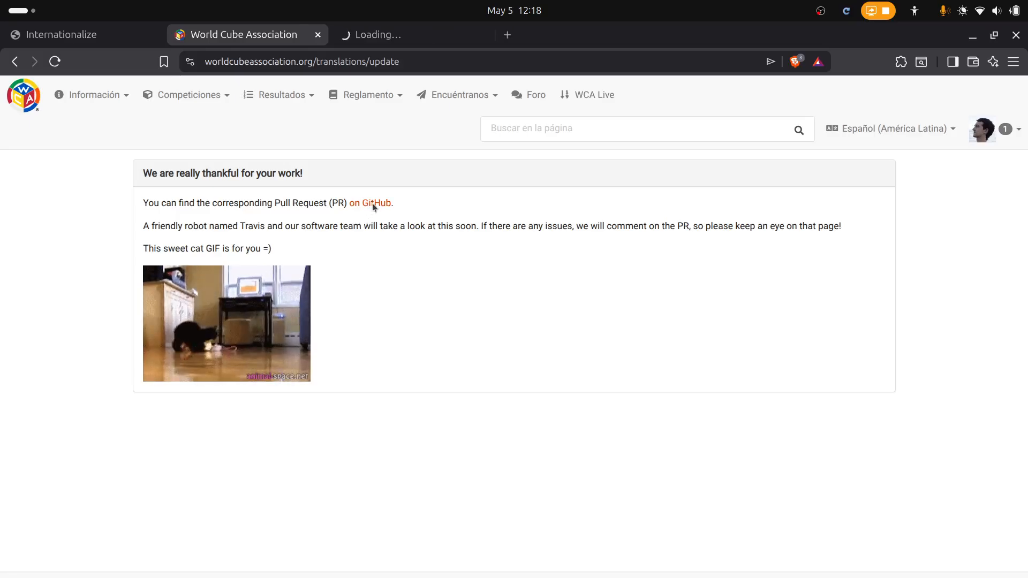
left_click(406, 33)
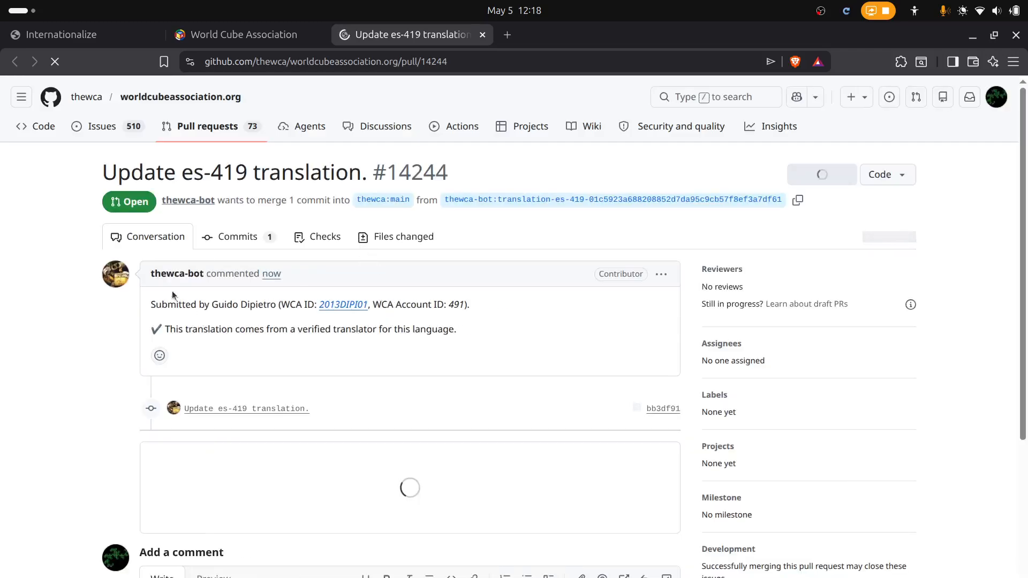
left_click_drag(212, 306, 269, 308)
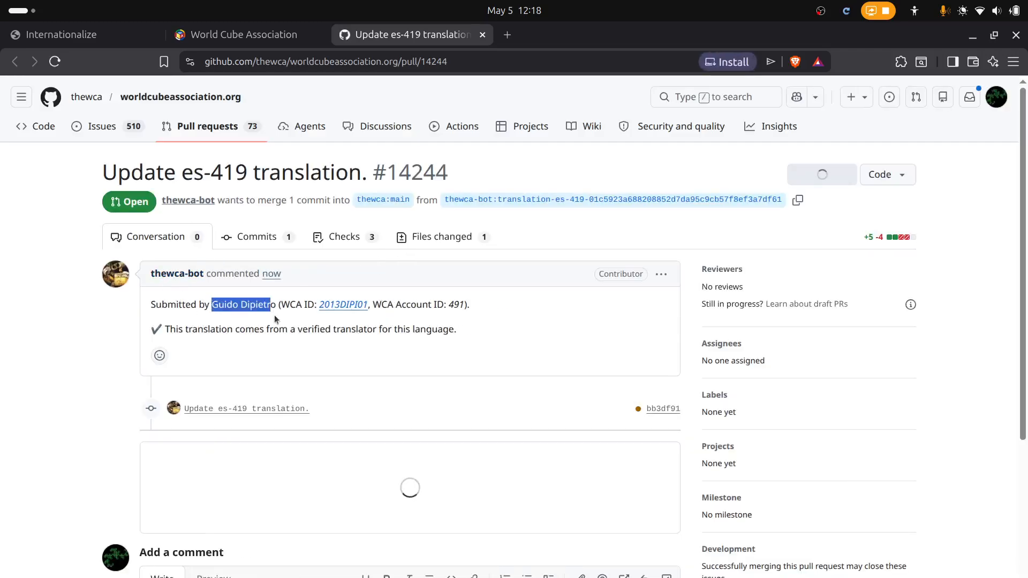
left_click(274, 315)
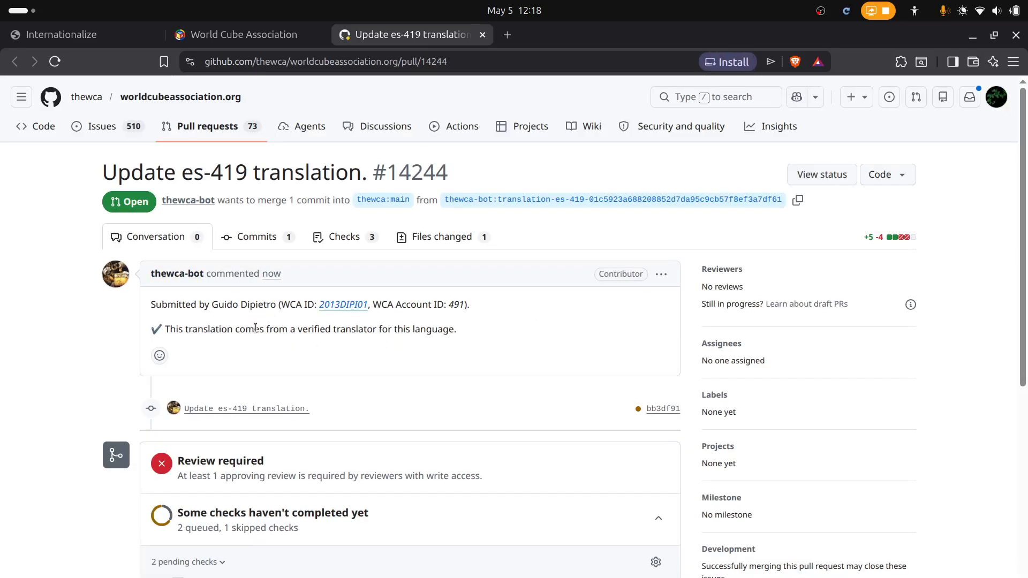
scroll(326, 330, "down", 5)
scroll(322, 320, "up", 5)
Review the pull request's changed lines in config/locales/es-419.yml, including the new wrong_number_of_scramble_sets_error text
left_click(448, 236)
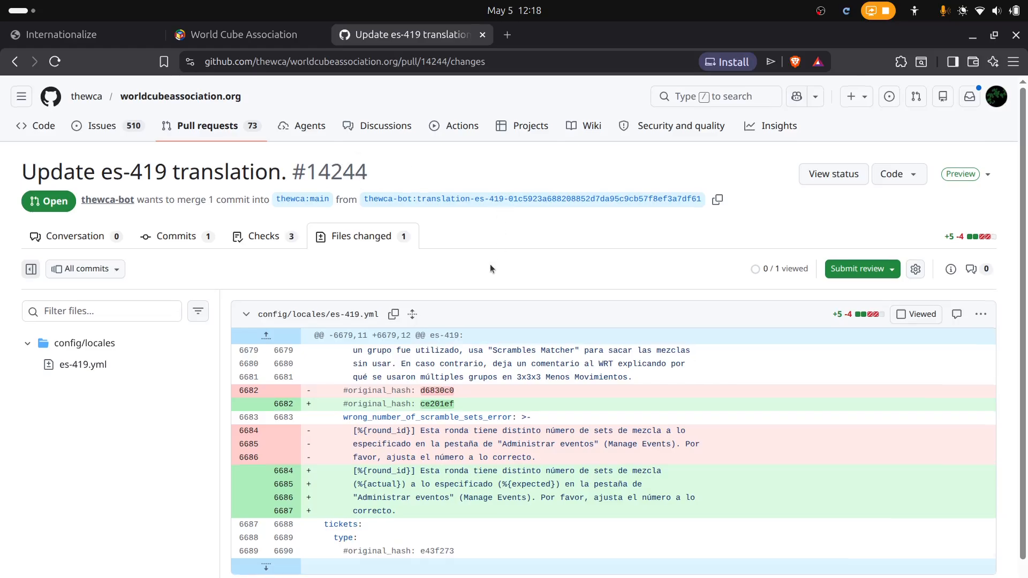
scroll(461, 322, "down", 1)
left_click_drag(409, 471, 454, 315)
left_click(624, 205)
Post a comment in the pull request's conversation reading "Changes:" with the bullet "Update different scramble set key"
left_click(87, 200)
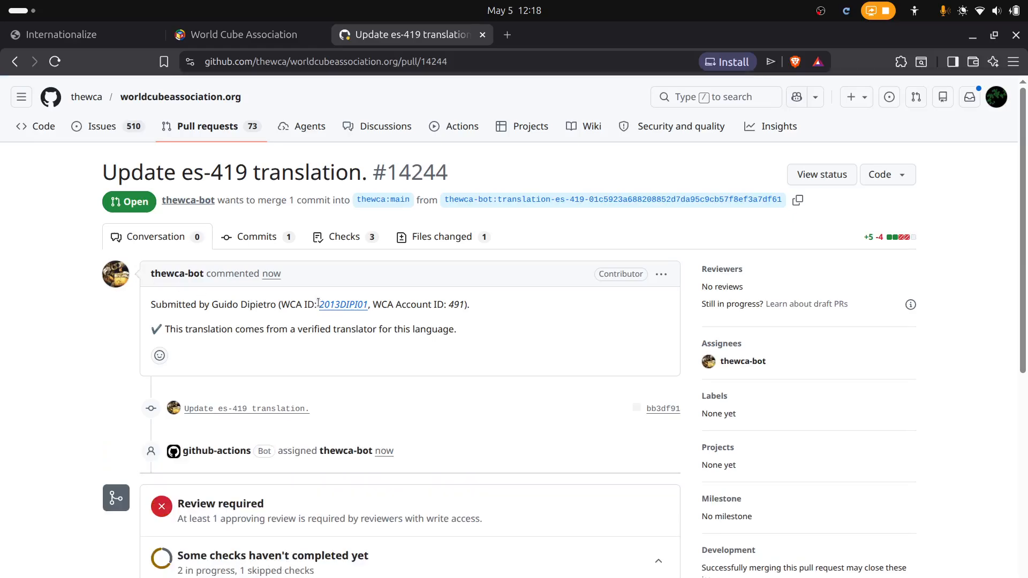
scroll(325, 400, "down", 10)
left_click(326, 400)
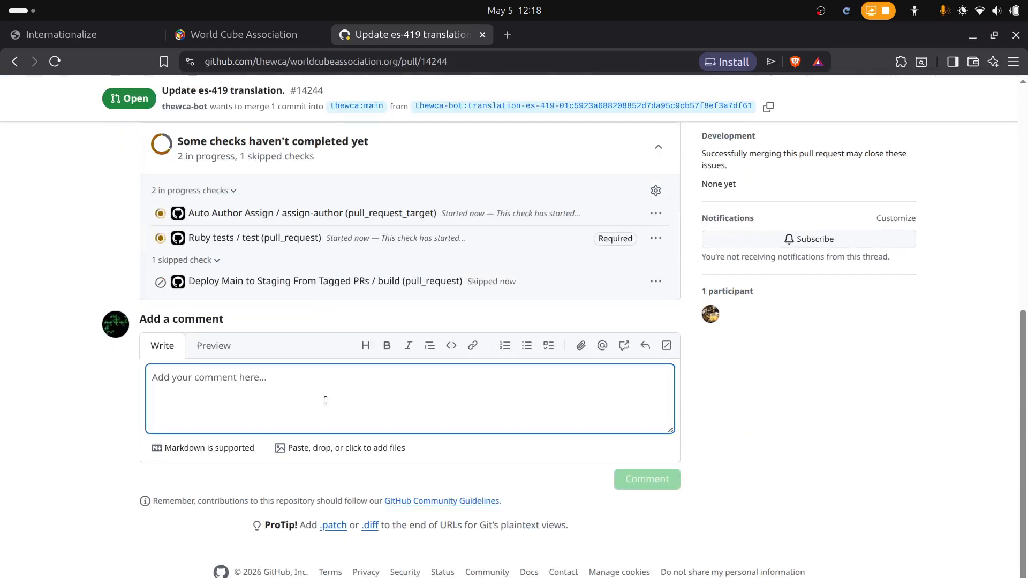
type("Changes:")
key("Return")
key("Return")
type("- U")
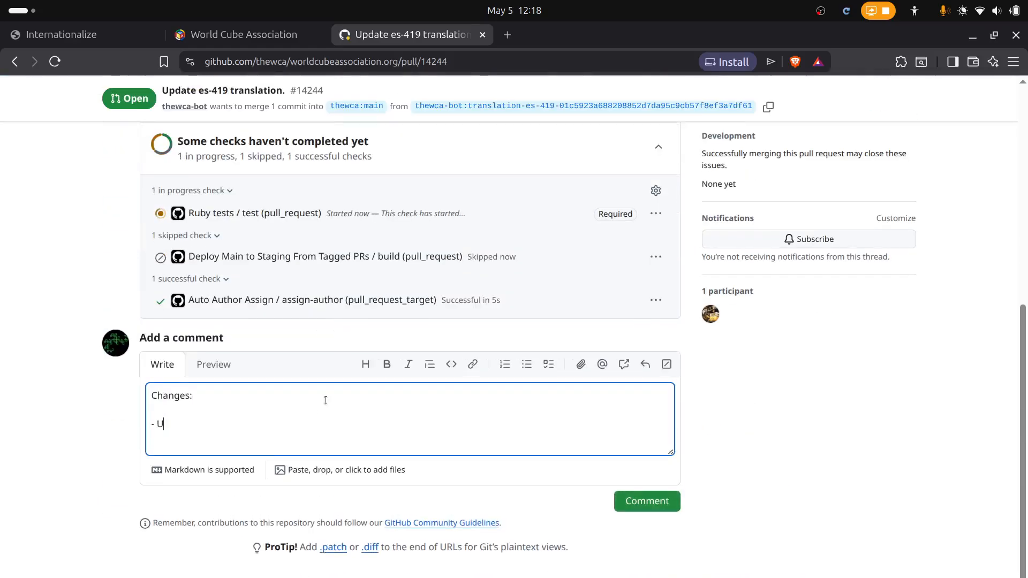
type("pdate")
type("different scramble set key")
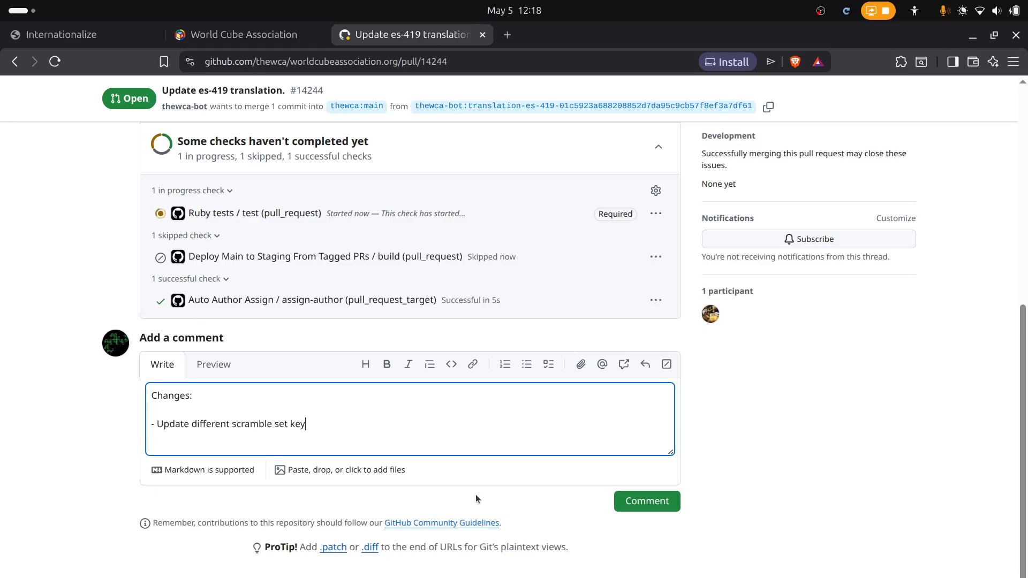
left_click(621, 510)
Review the pull request's conversation and highlight the submitter and verified-translator note in the bot's opening comment
scroll(172, 301, "up", 10)
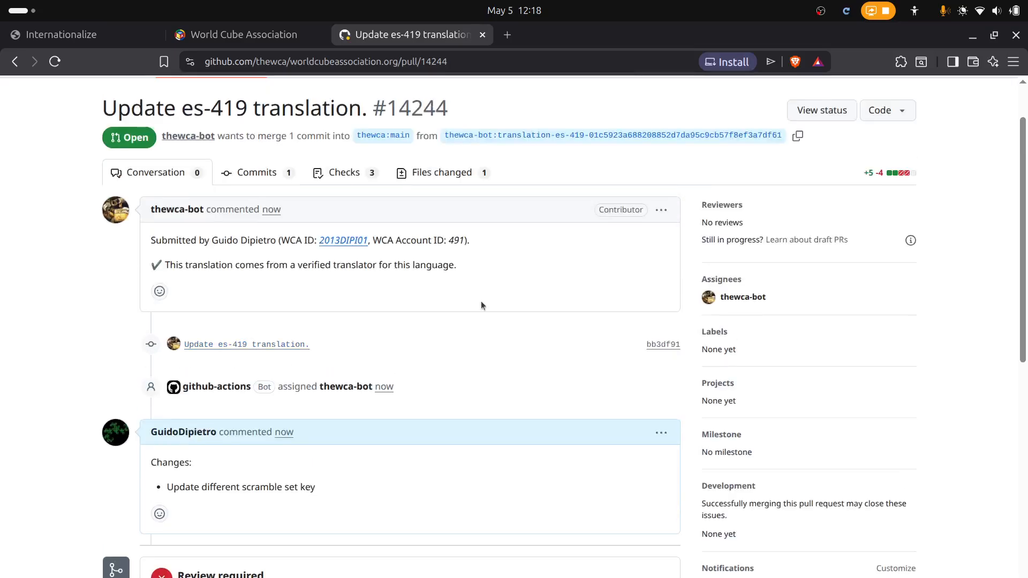
scroll(366, 282, "up", 2)
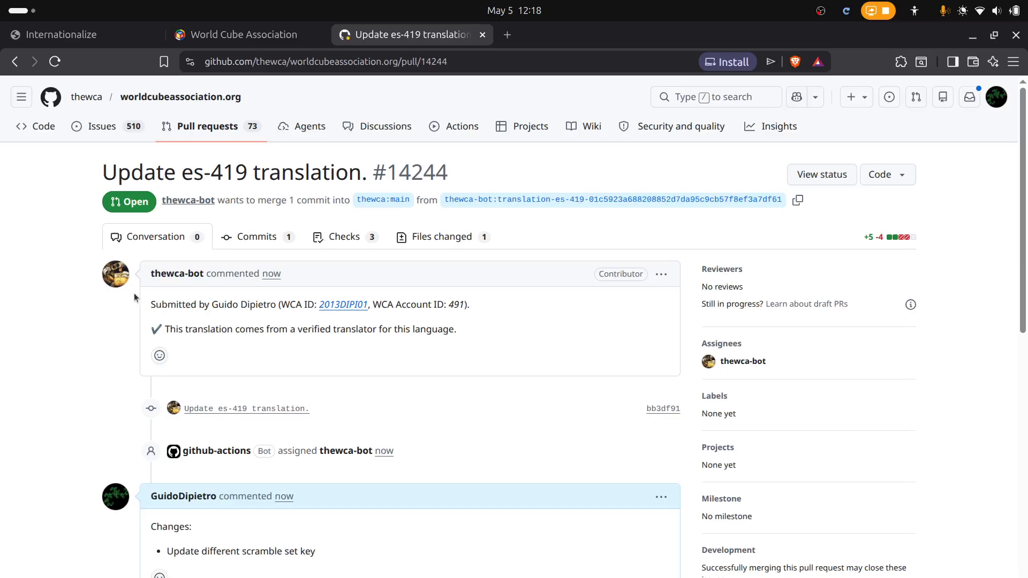
left_click_drag(492, 334, 141, 306)
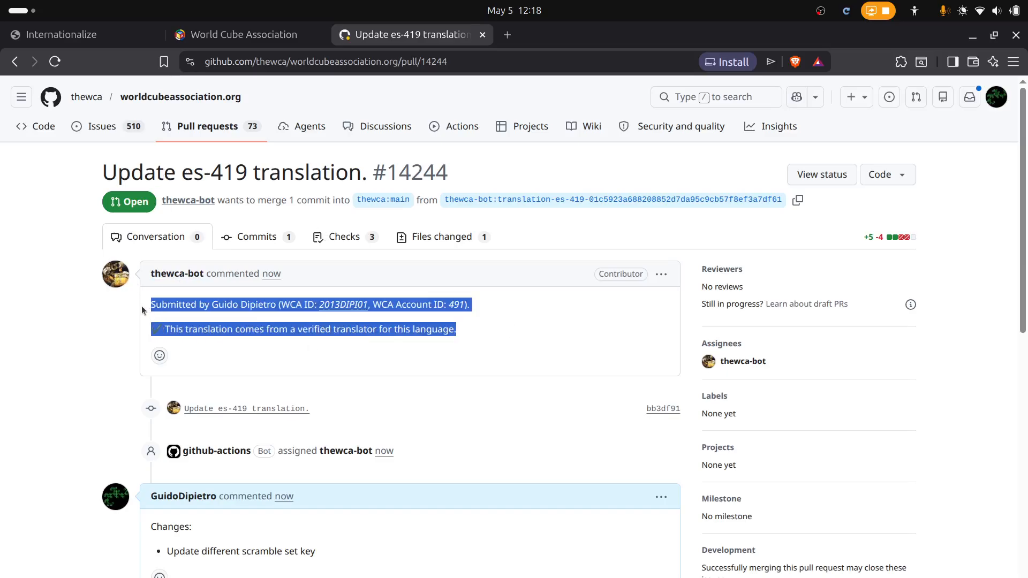
left_click(508, 352)
left_click(238, 34)
left_click(278, 95)
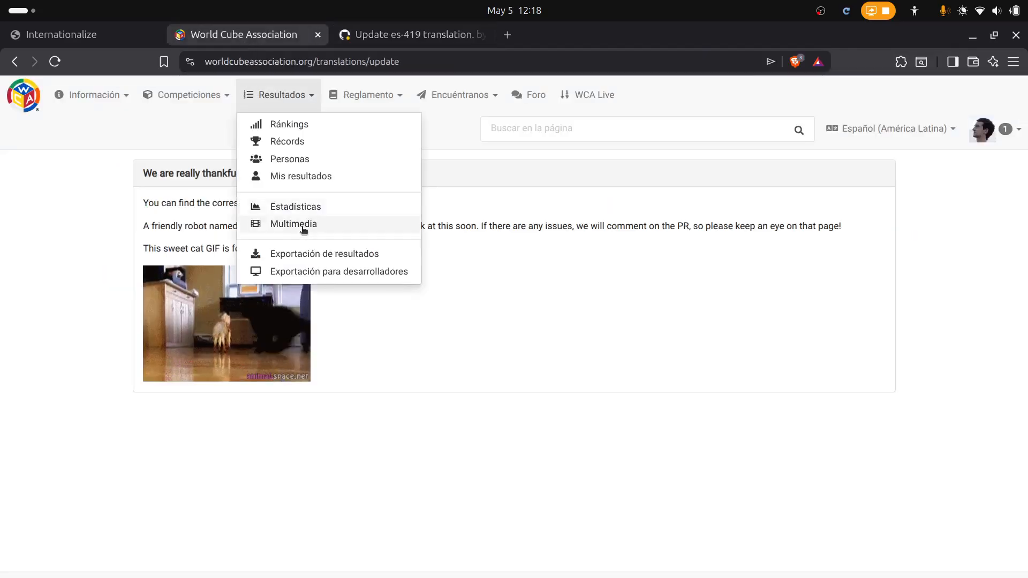
left_click(449, 33)
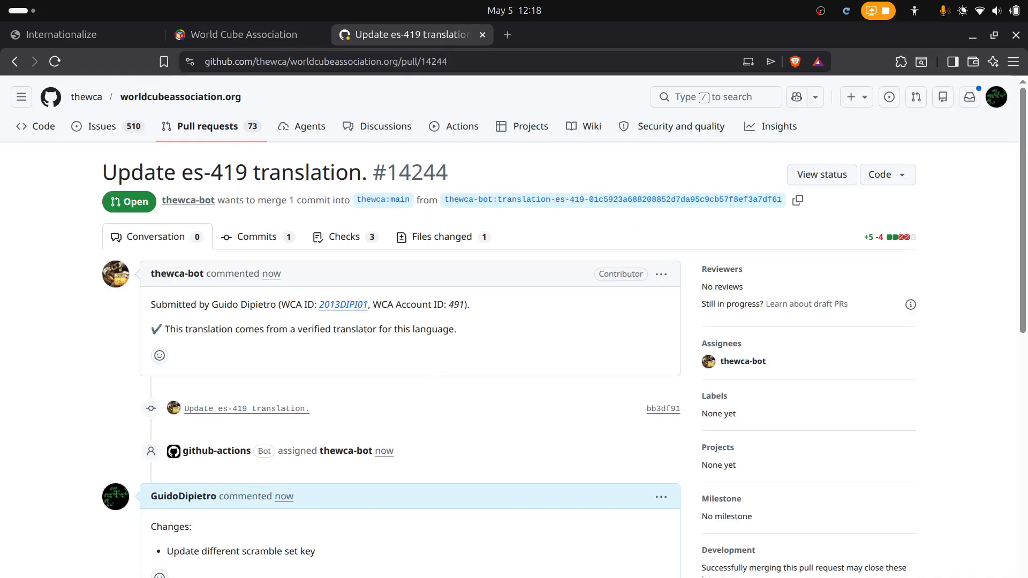